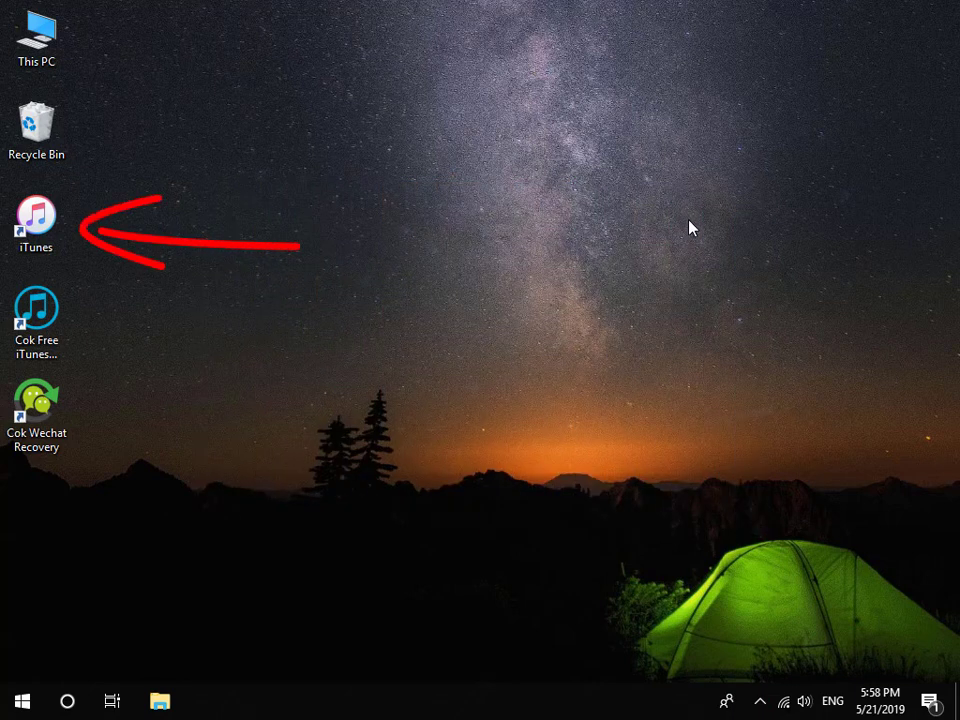
- Open iTunes, back up the connected iPhone X to this computer, and close iTunes
double_click(37, 220)
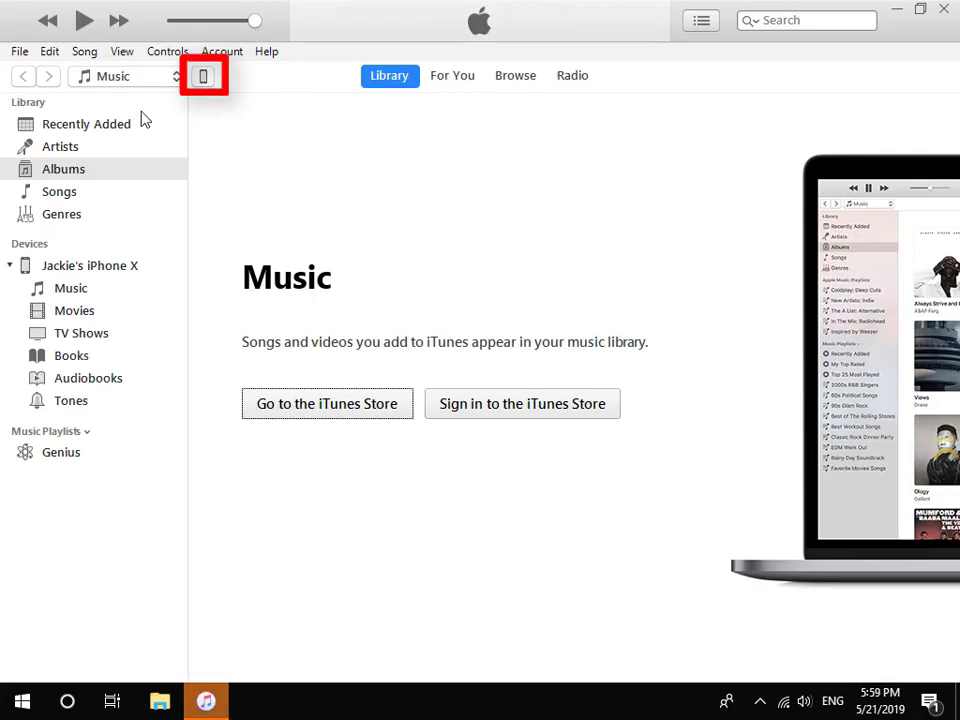
click(204, 77)
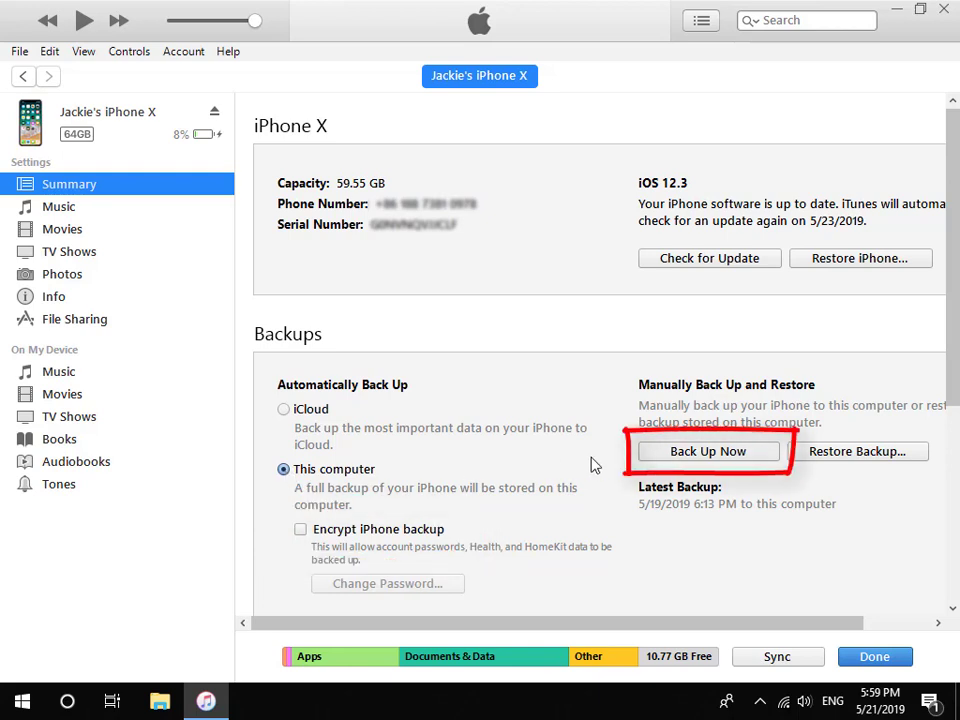
click(707, 451)
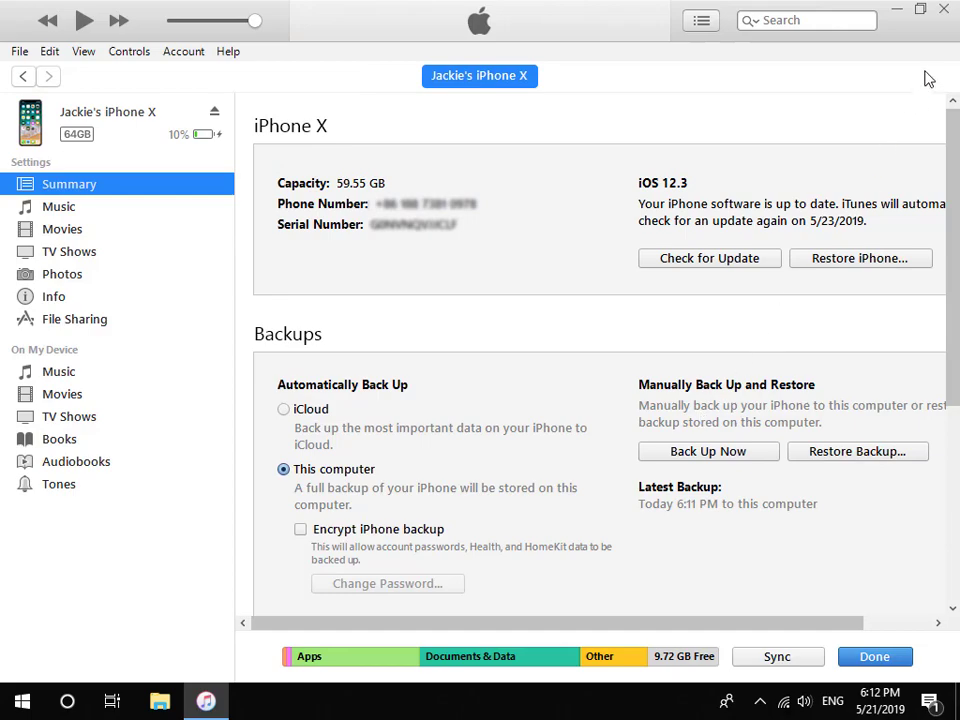
click(943, 10)
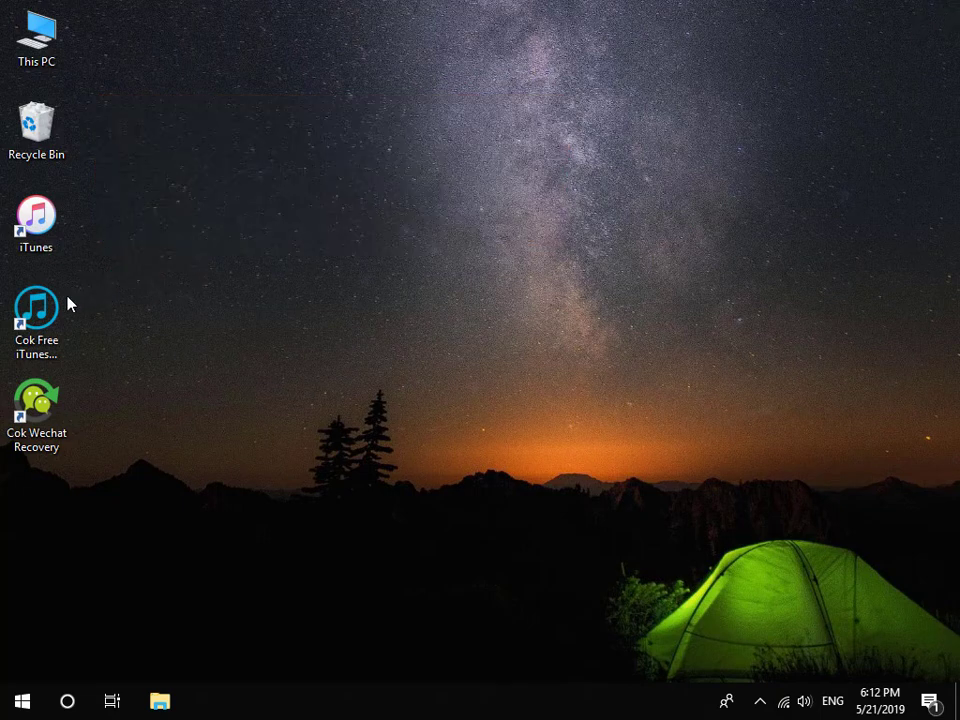
- Open the iPhone X backup in Cok Free iTunes Backup Extractor and show its WeChat data
double_click(50, 305)
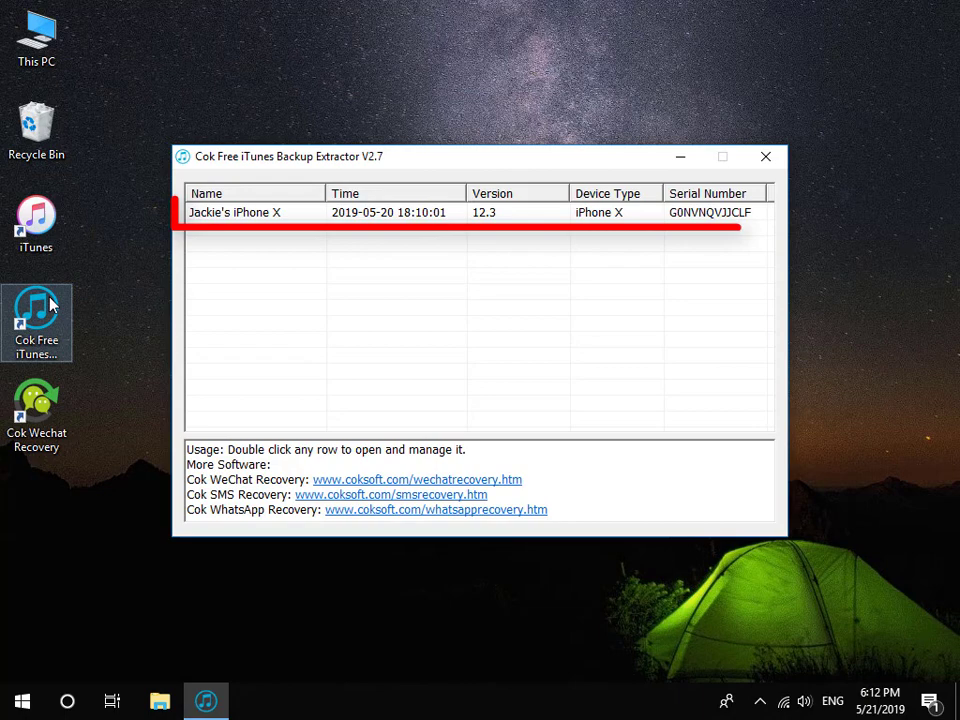
double_click(391, 213)
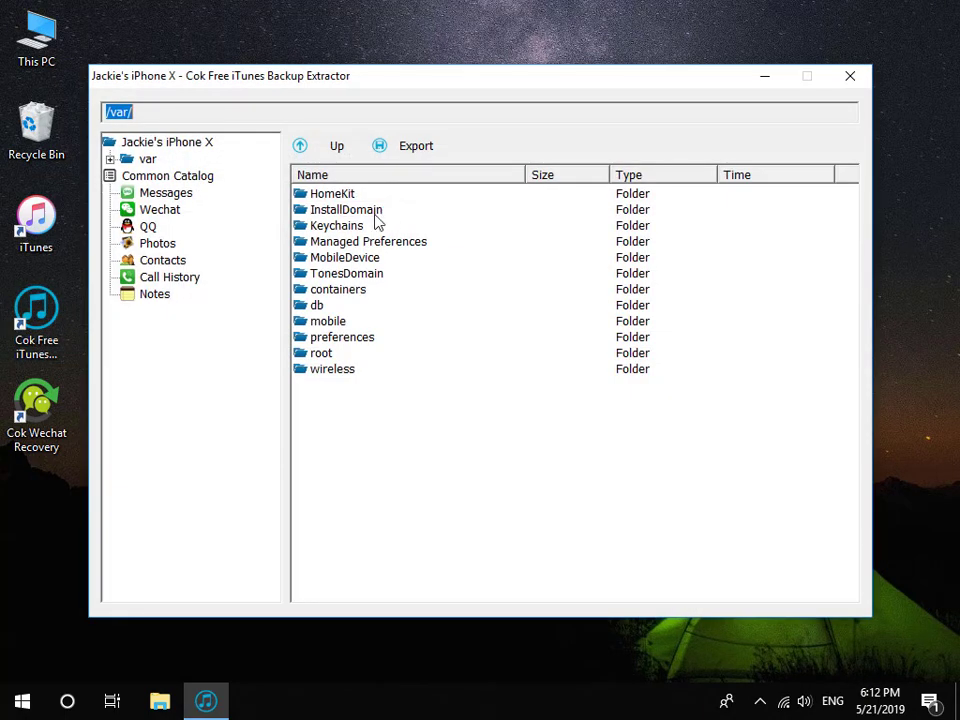
click(167, 212)
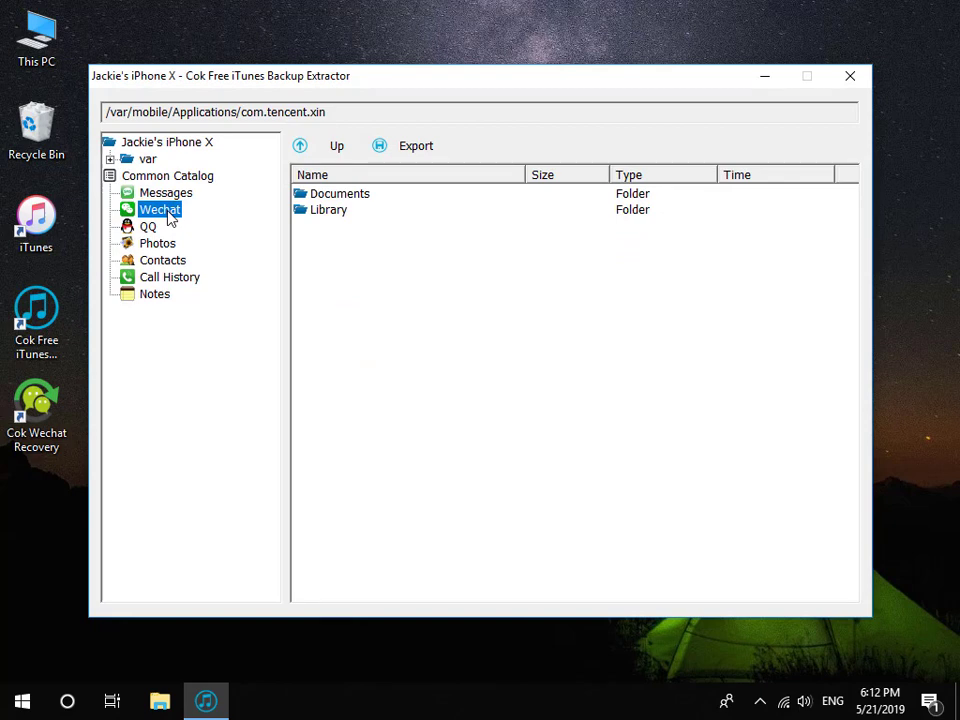
- Export the WeChat Documents folder to the Desktop and close the backup extractor
click(349, 196)
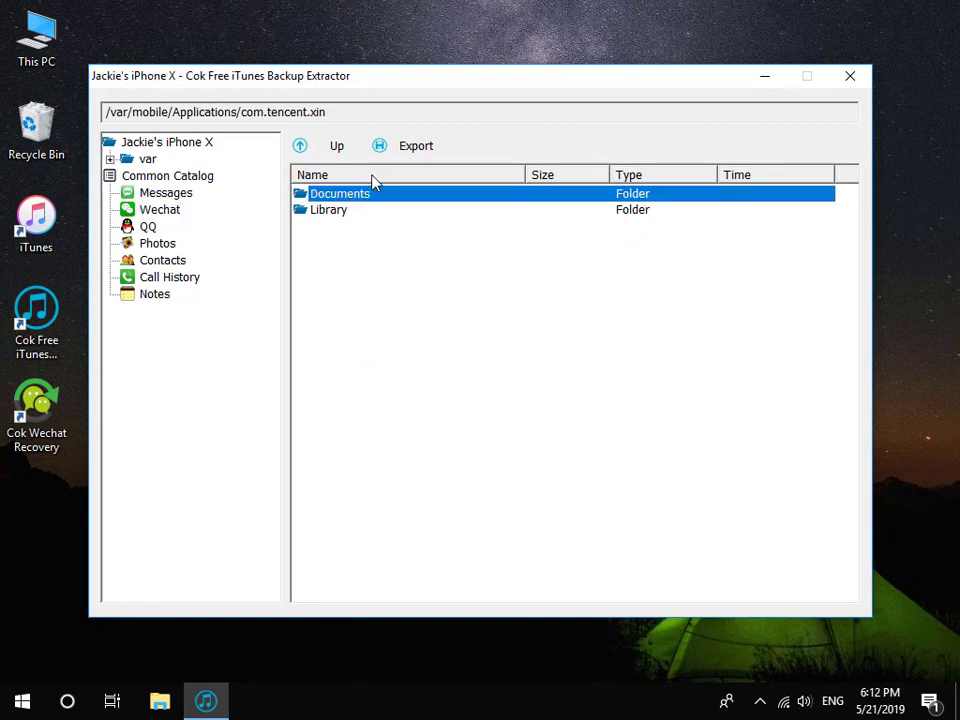
click(406, 152)
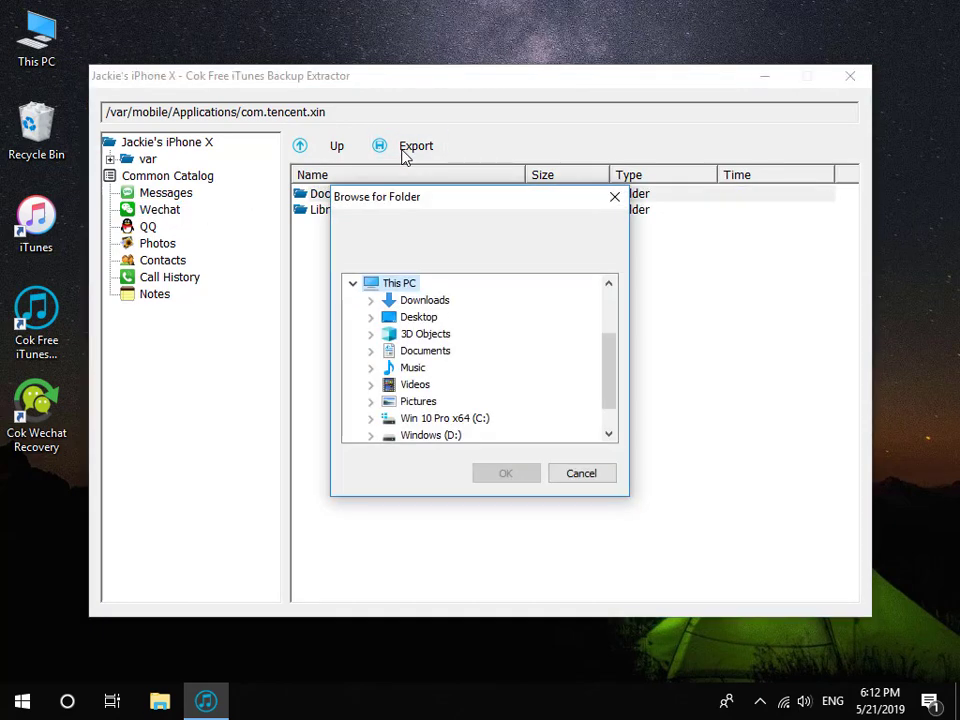
click(417, 320)
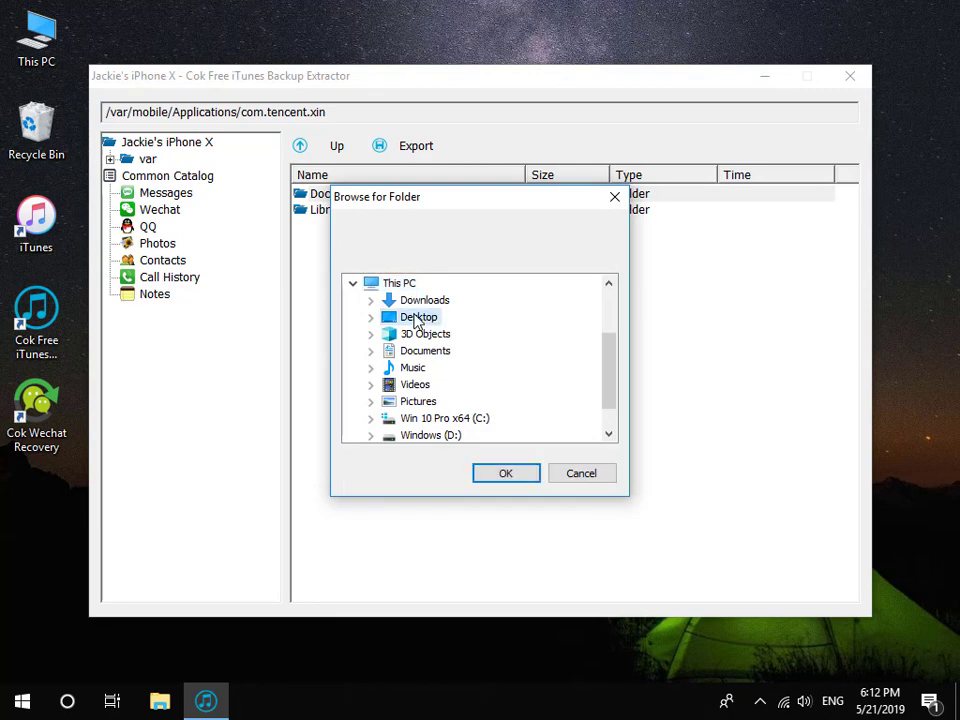
click(514, 472)
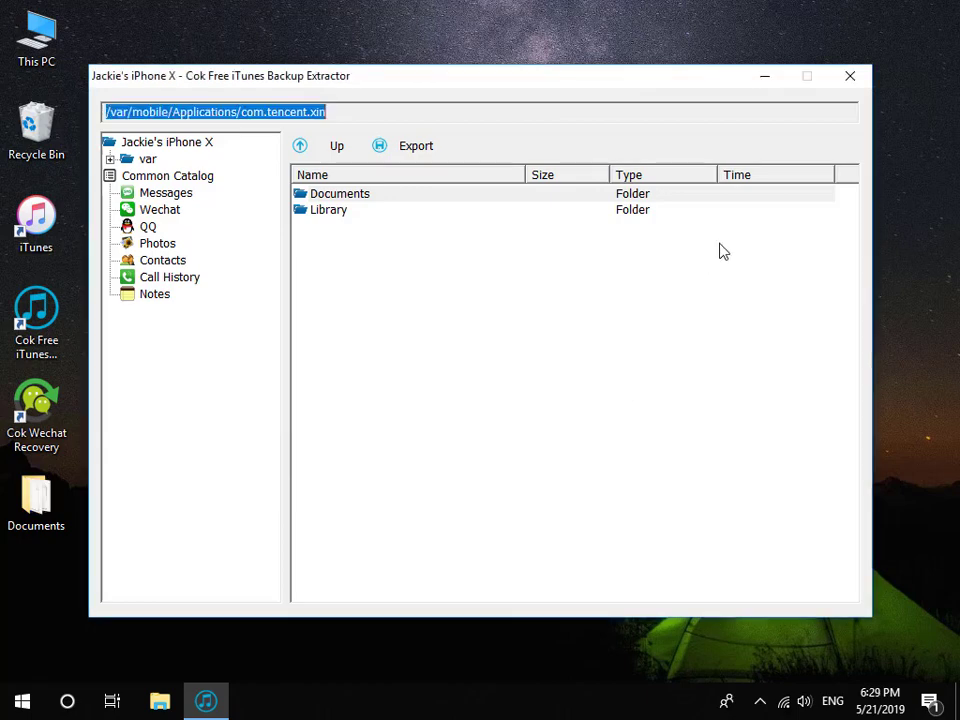
click(852, 80)
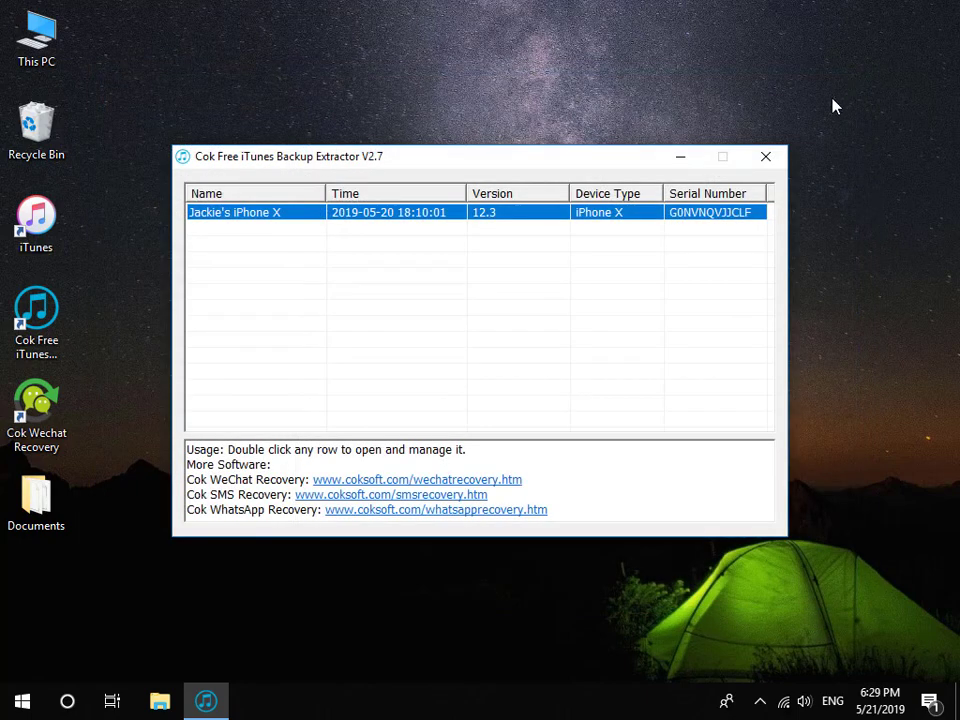
click(771, 159)
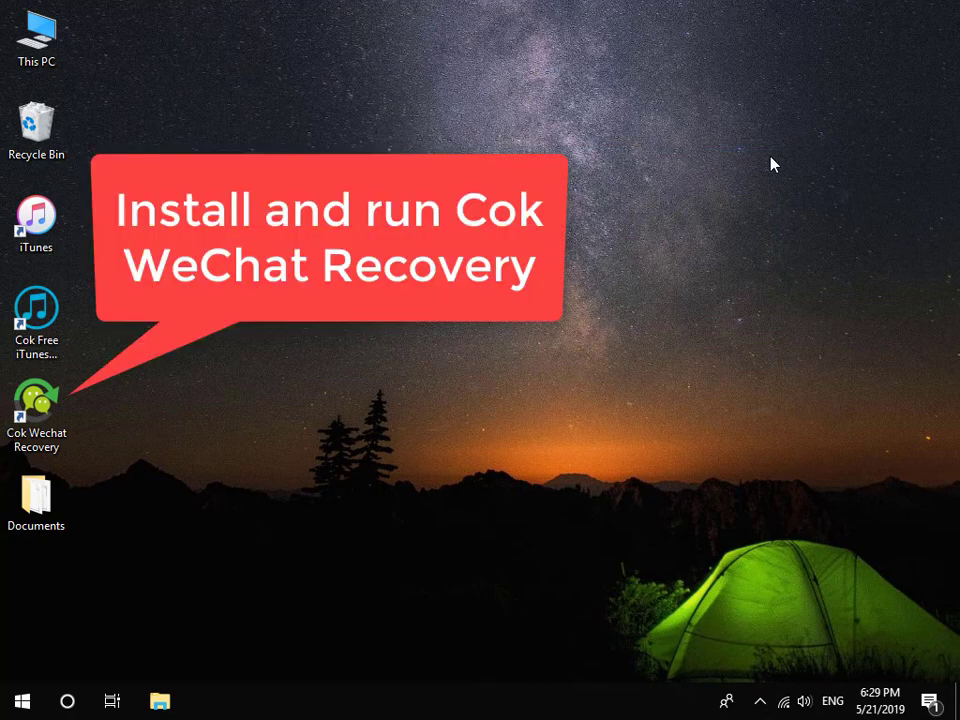
- Start Cok Wechat Recovery, set the WeChat type to IOS (iPhone and iPad), and choose the Desktop's Documents folder as data path
double_click(51, 398)
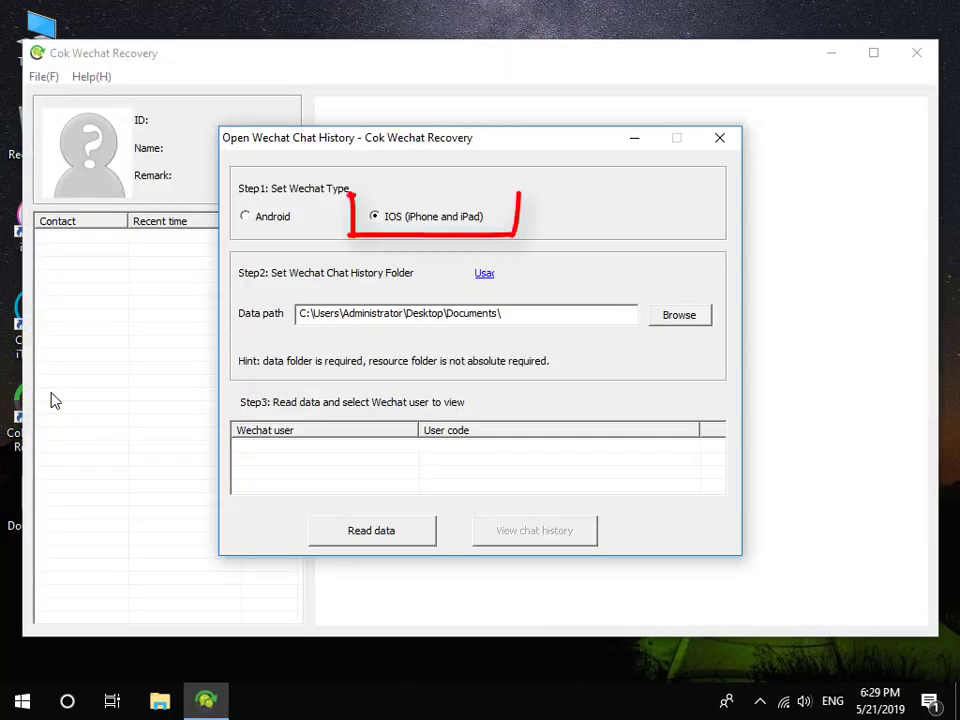
click(376, 218)
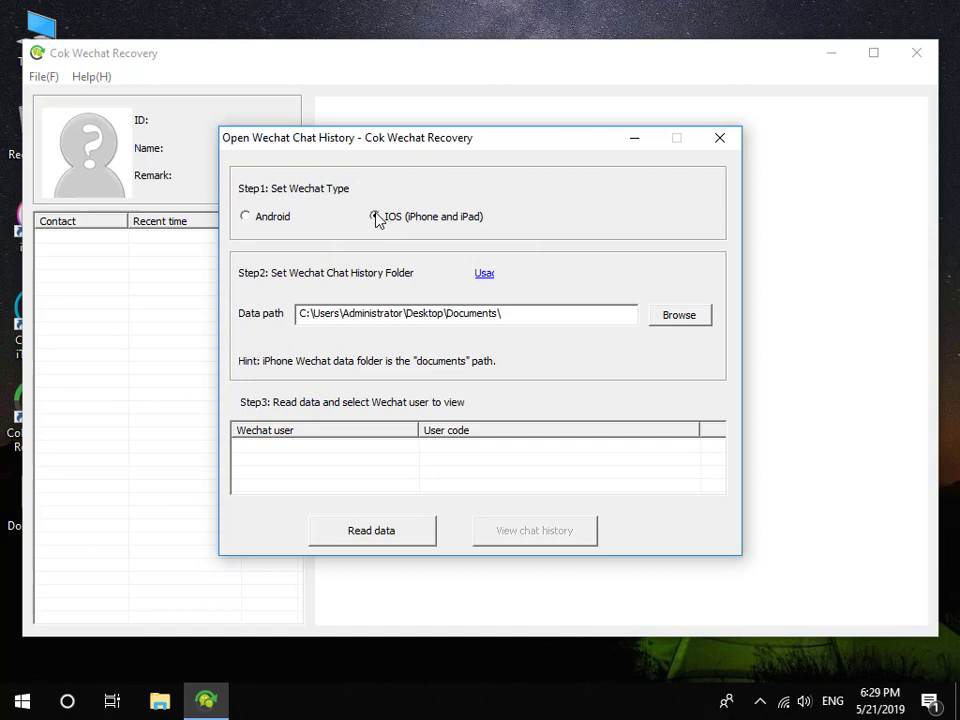
click(673, 322)
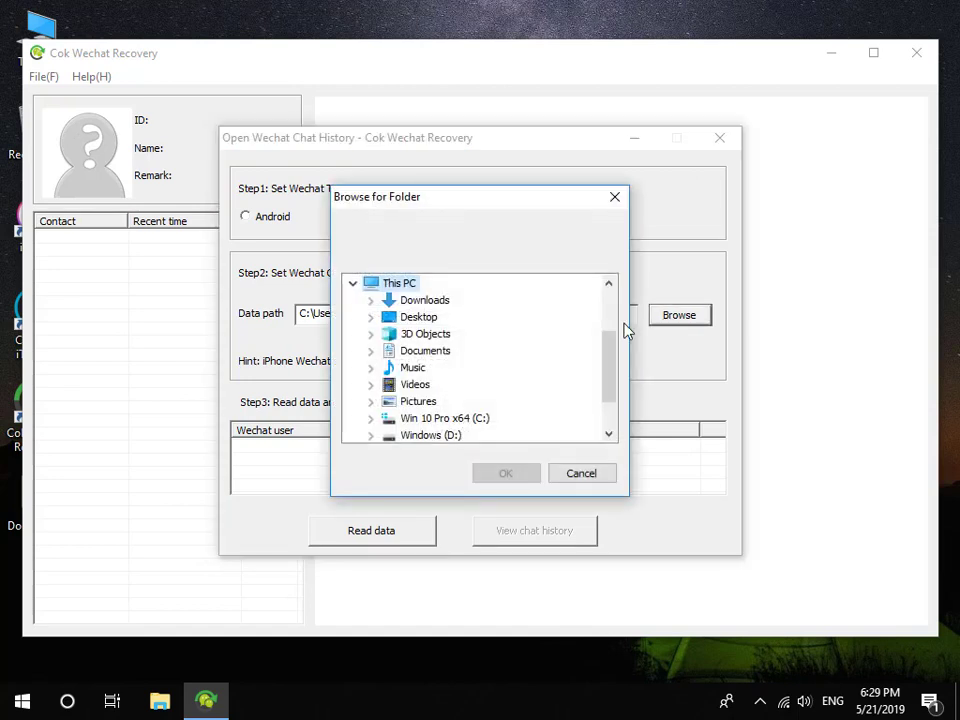
click(370, 317)
click(425, 336)
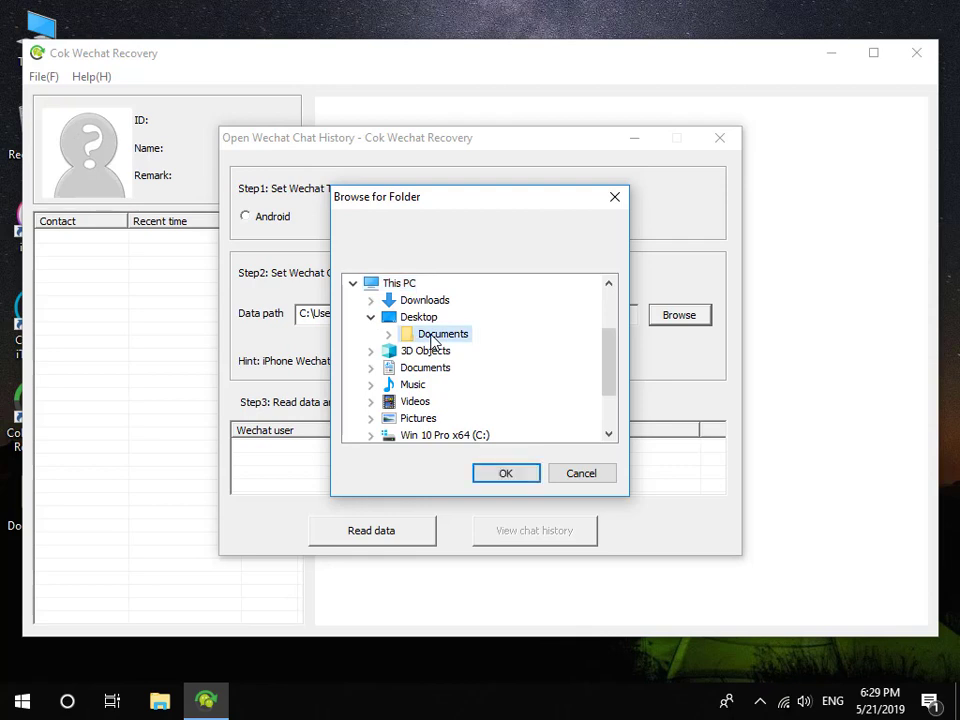
click(501, 476)
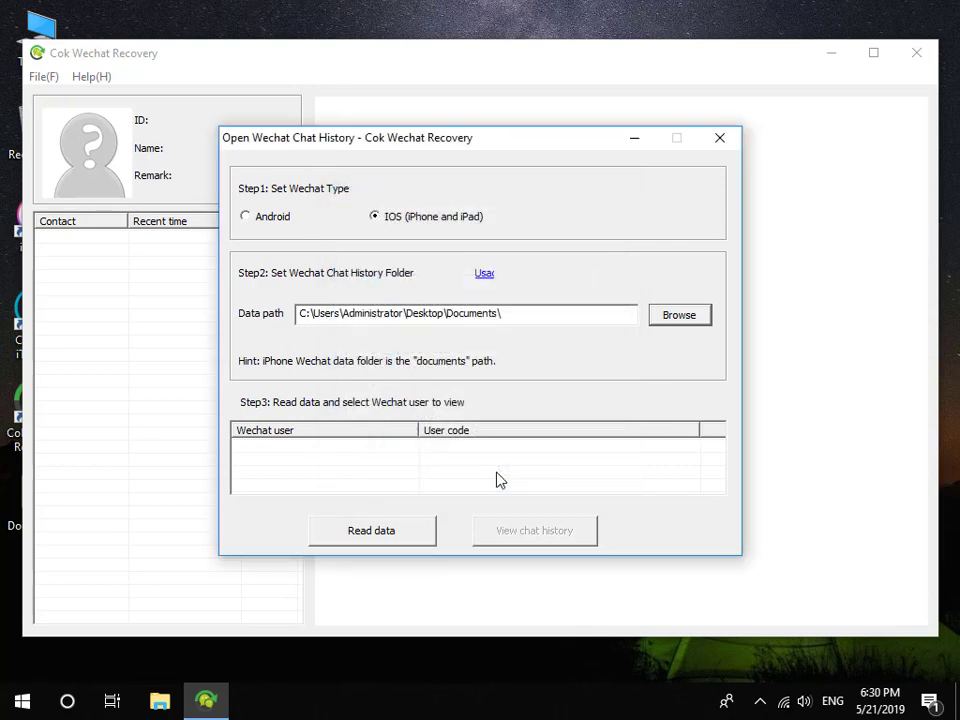
- Read the WeChat data and open the chat history of the second WeChat user
click(388, 538)
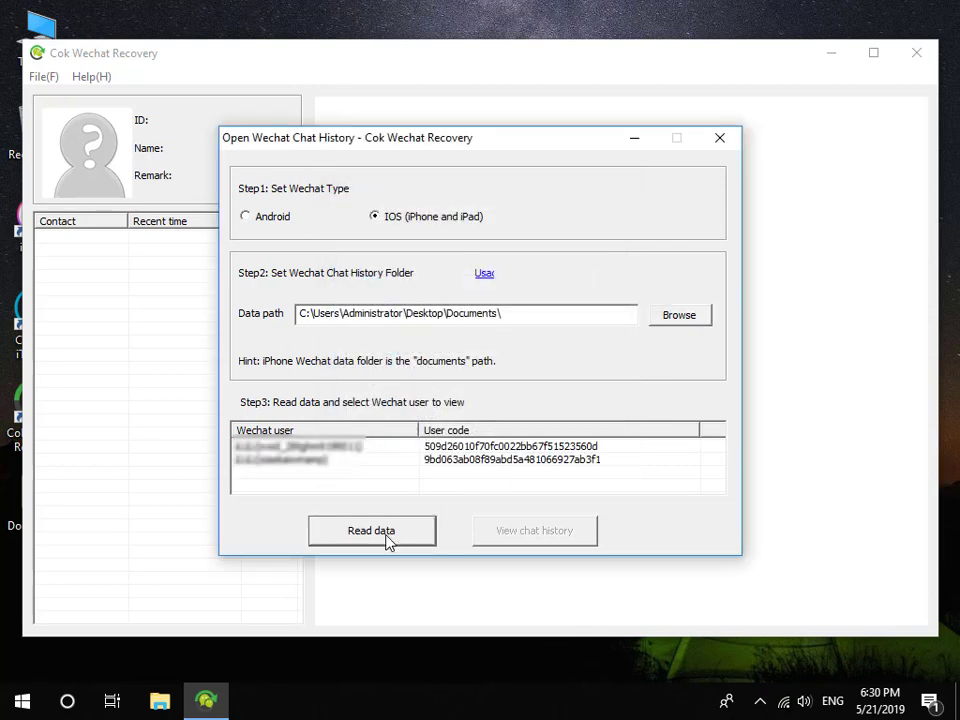
click(403, 466)
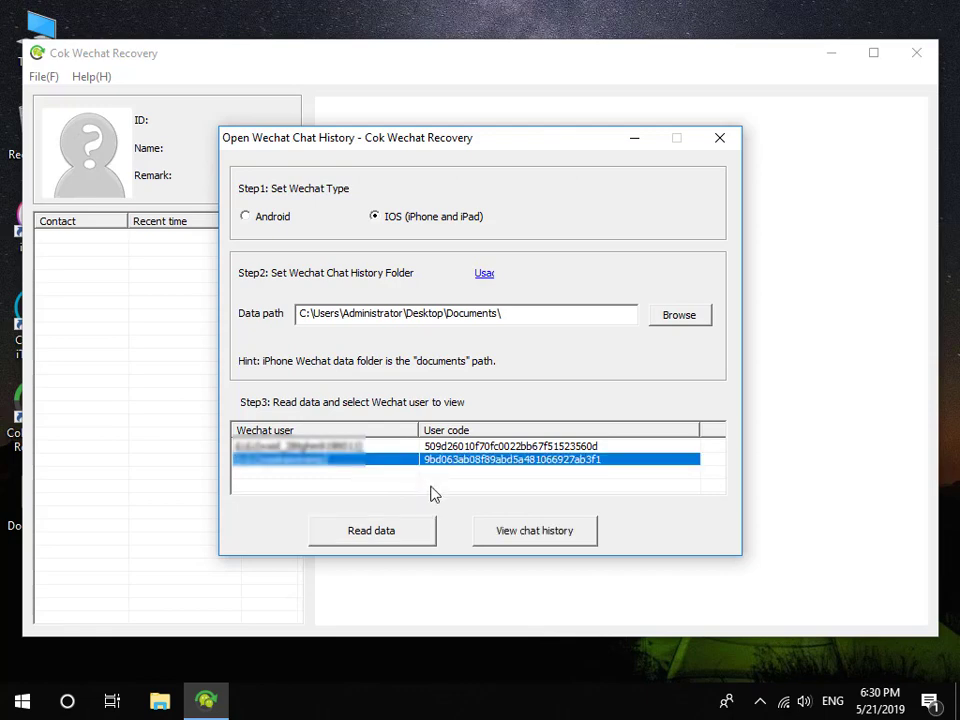
click(499, 532)
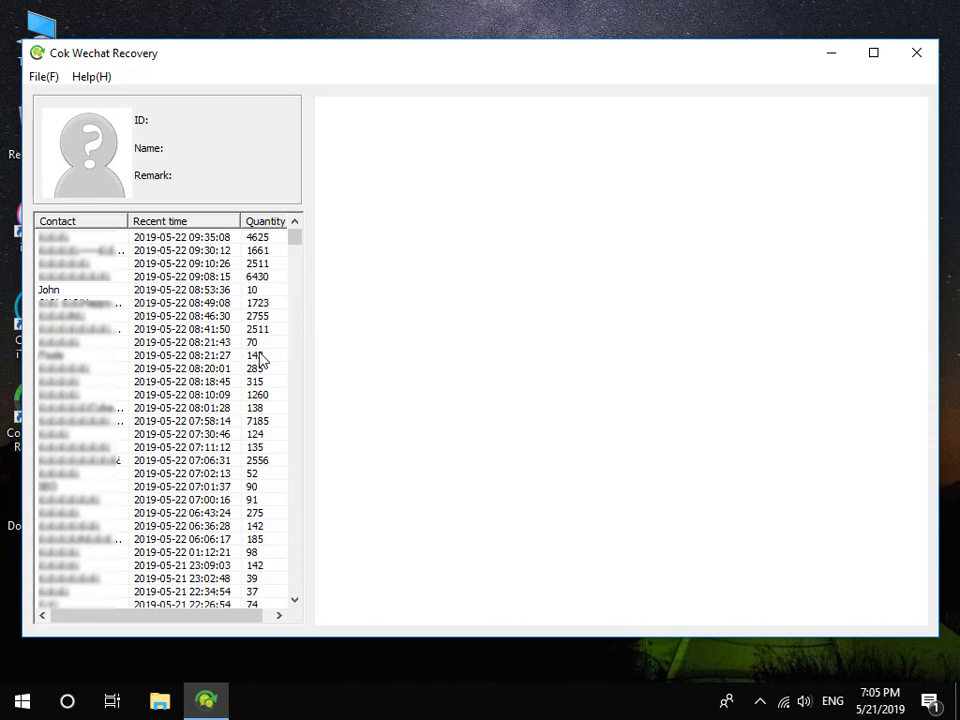
- Copy the entire conversation with the contact that has 10 messages, then minimise the recovery window
click(130, 292)
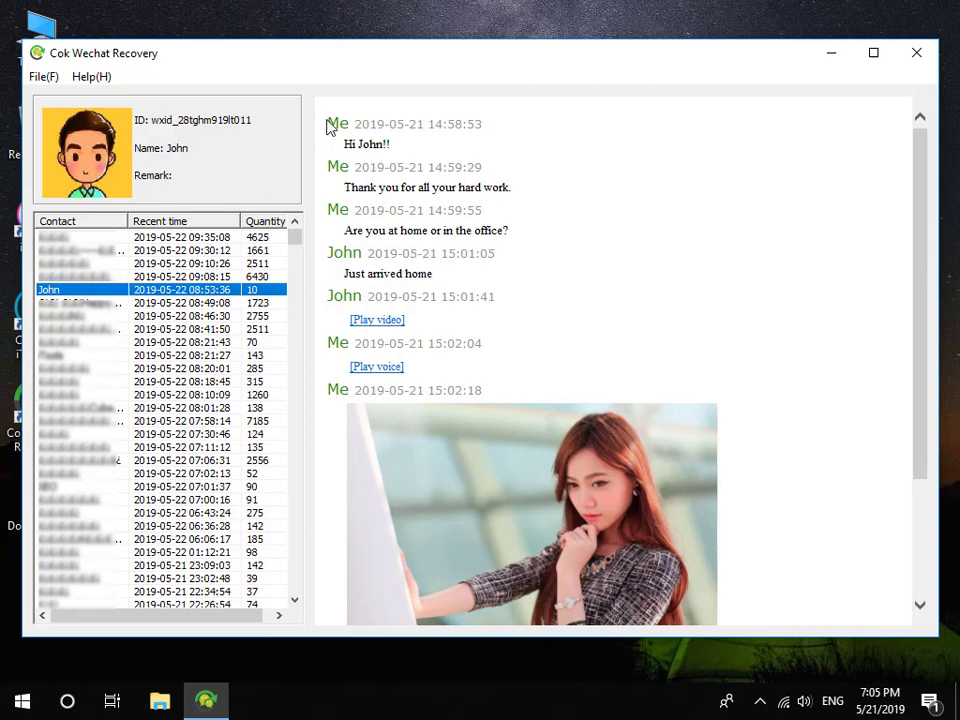
drag(329, 121, 420, 612)
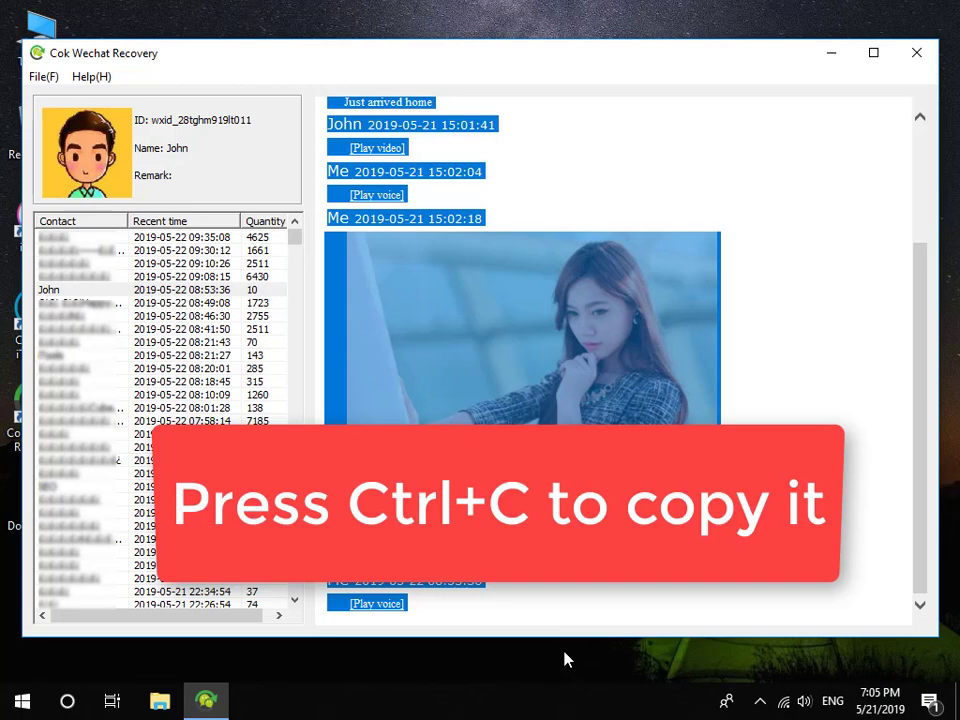
click(831, 54)
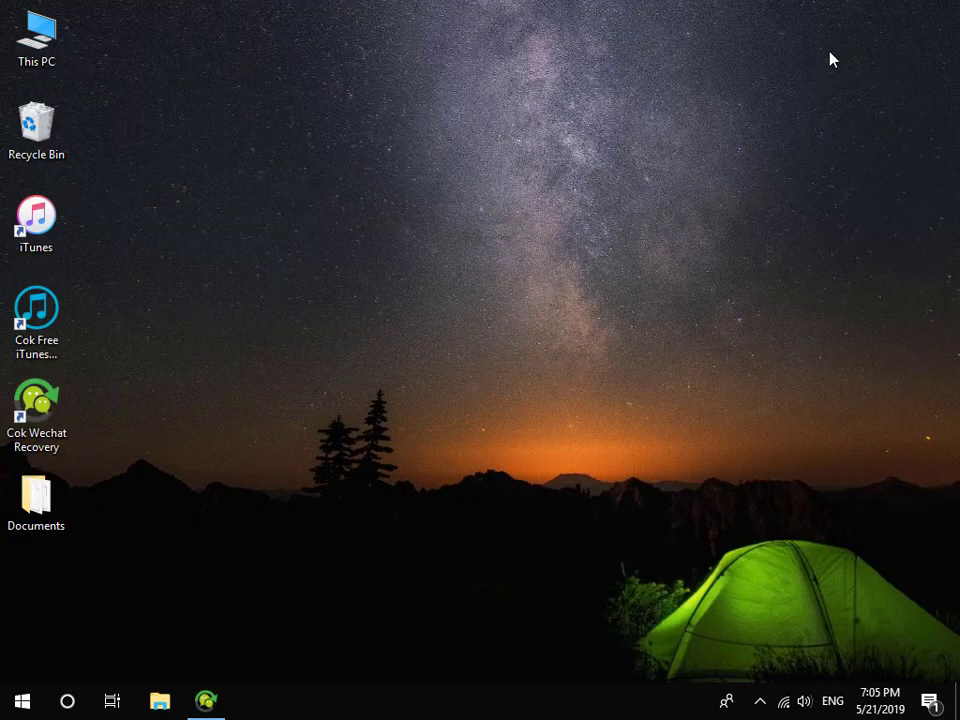
- Create a Microsoft Office Word document on the desktop named iPhone WeChat Messages.doc
right_click(124, 553)
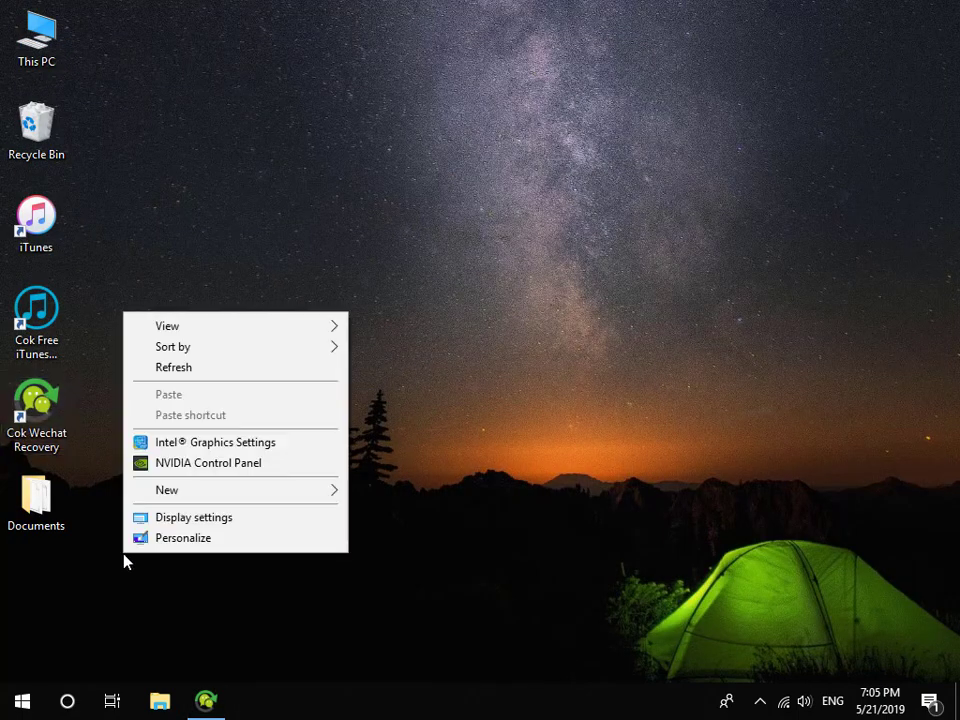
mouse_move(293, 491)
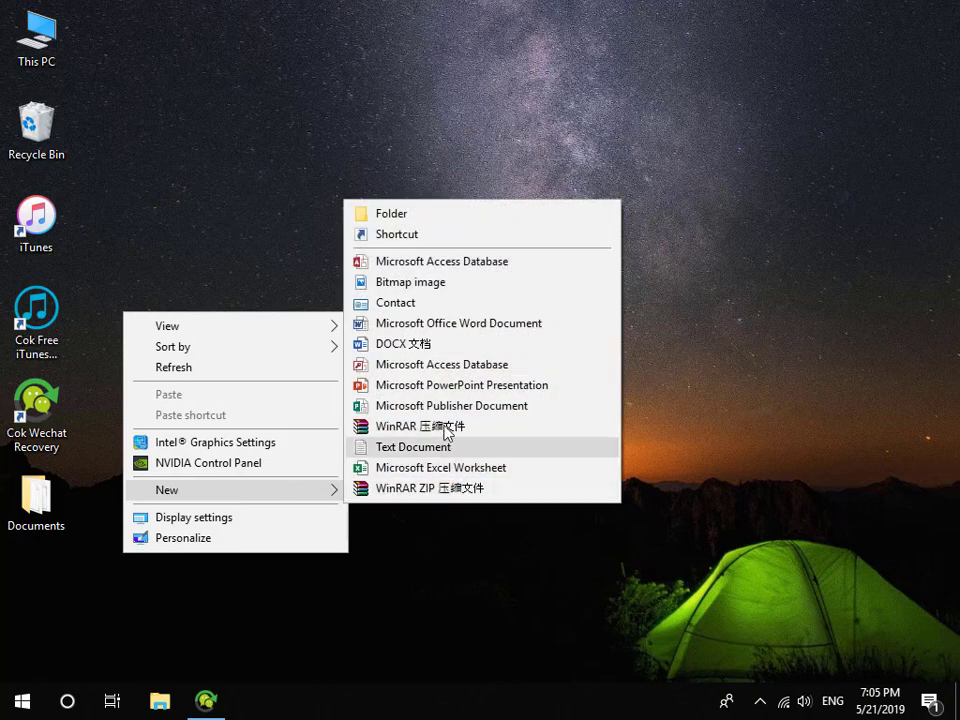
click(463, 325)
text(iPhone We)
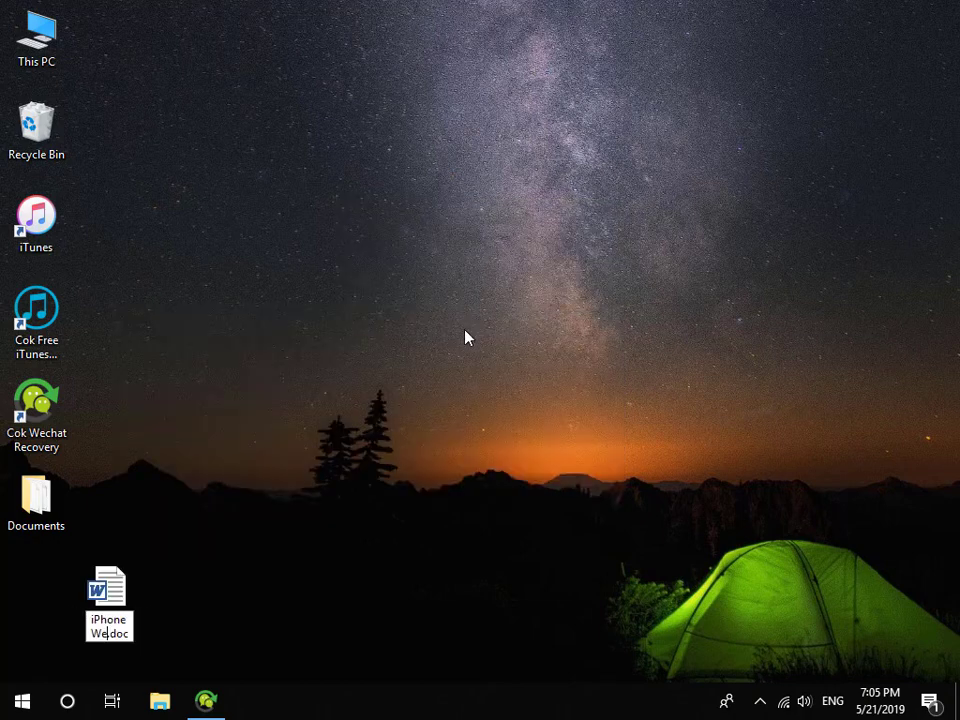
text(Chat M)
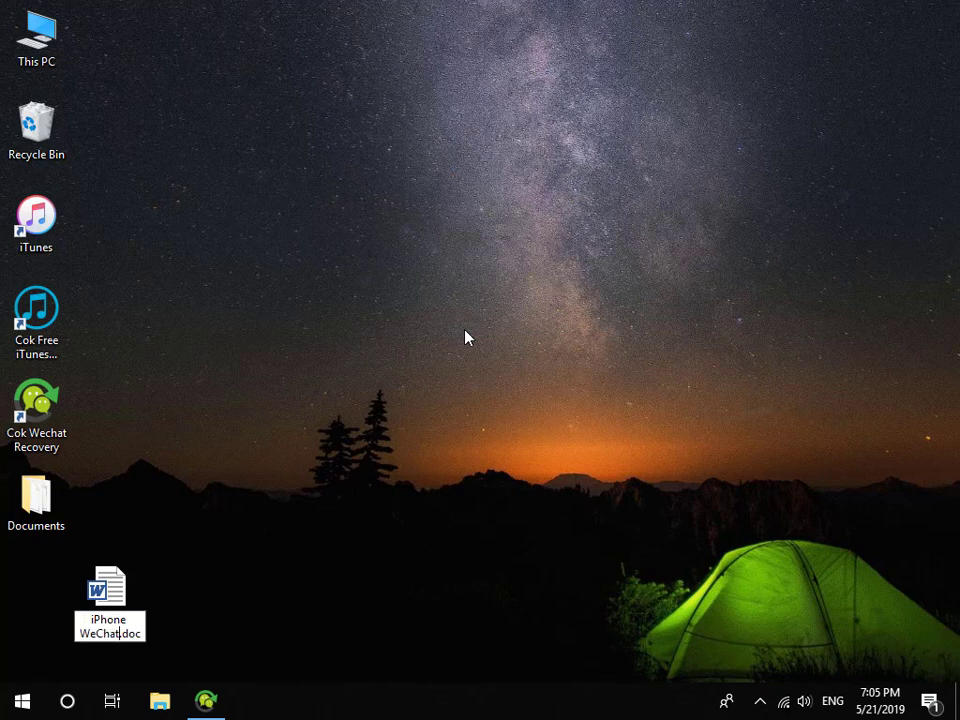
text(essages)
key(Return)
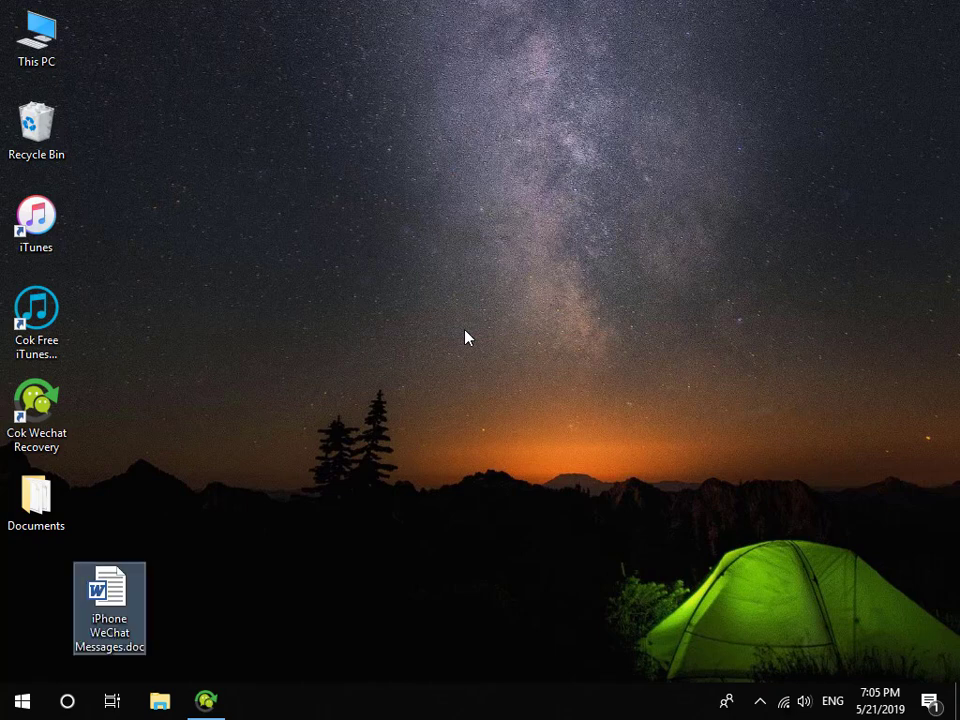
- Open iPhone WeChat Messages.doc in a maximised Word window, paste the copied conversation with source formatting, and review it
key(Return)
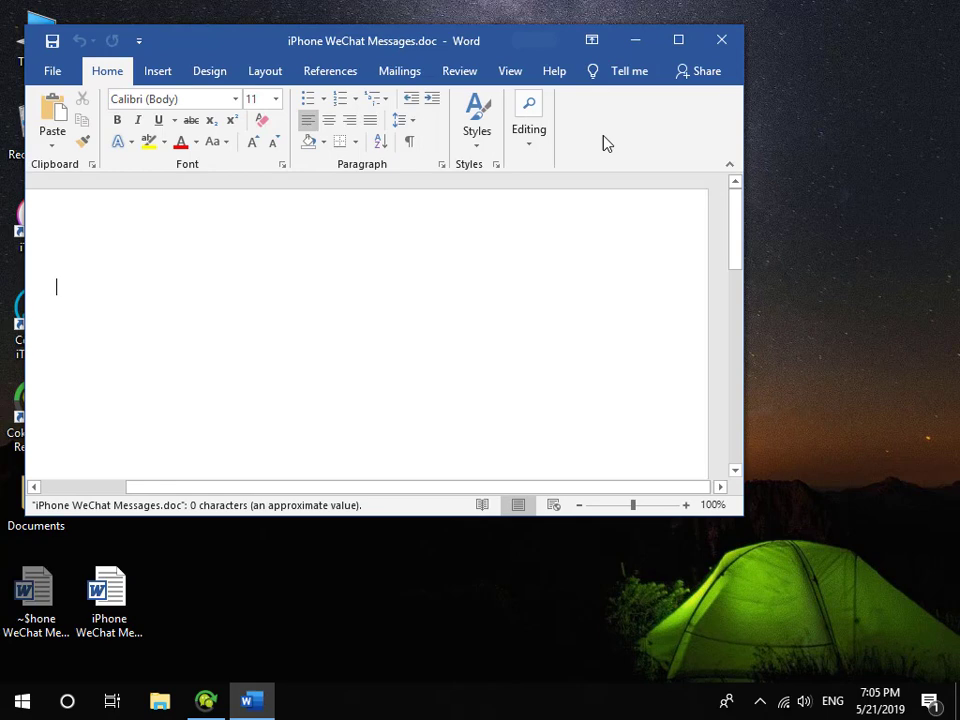
click(677, 41)
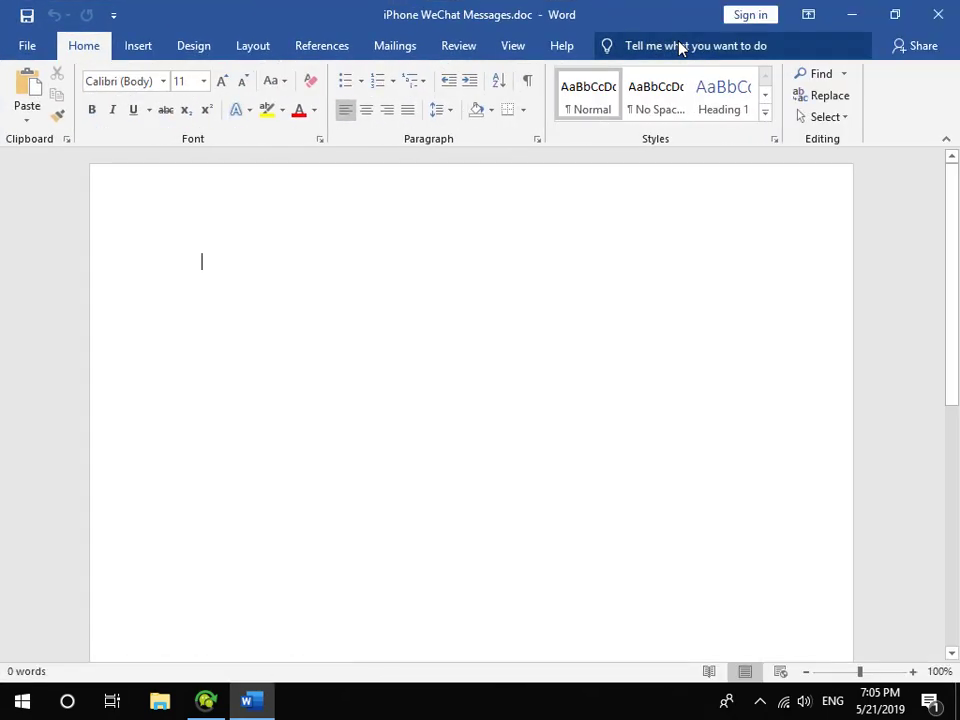
right_click(244, 271)
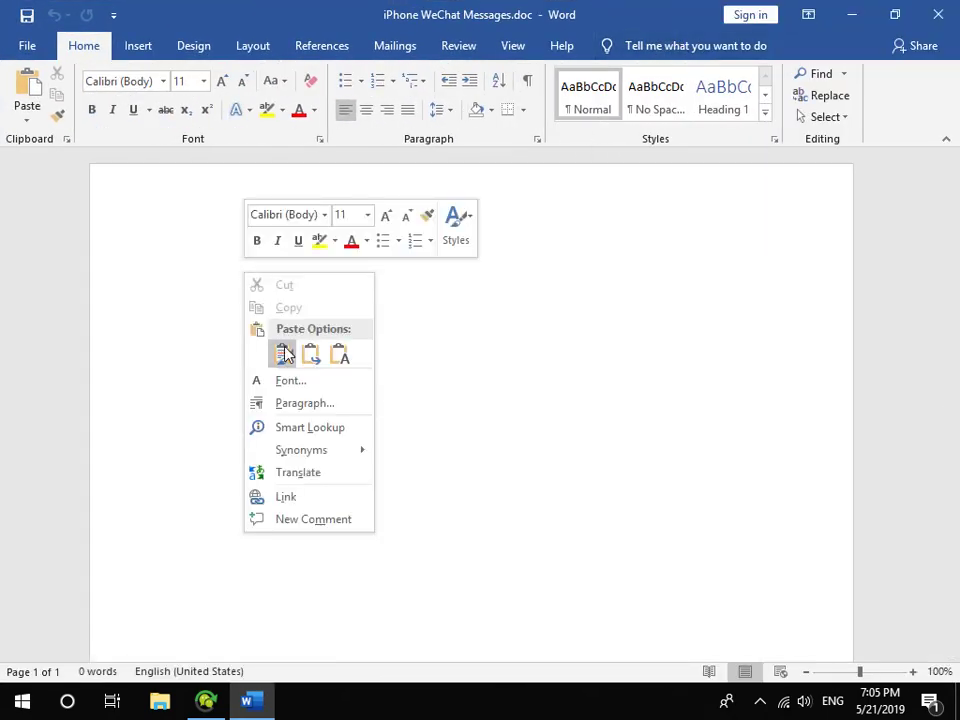
click(282, 354)
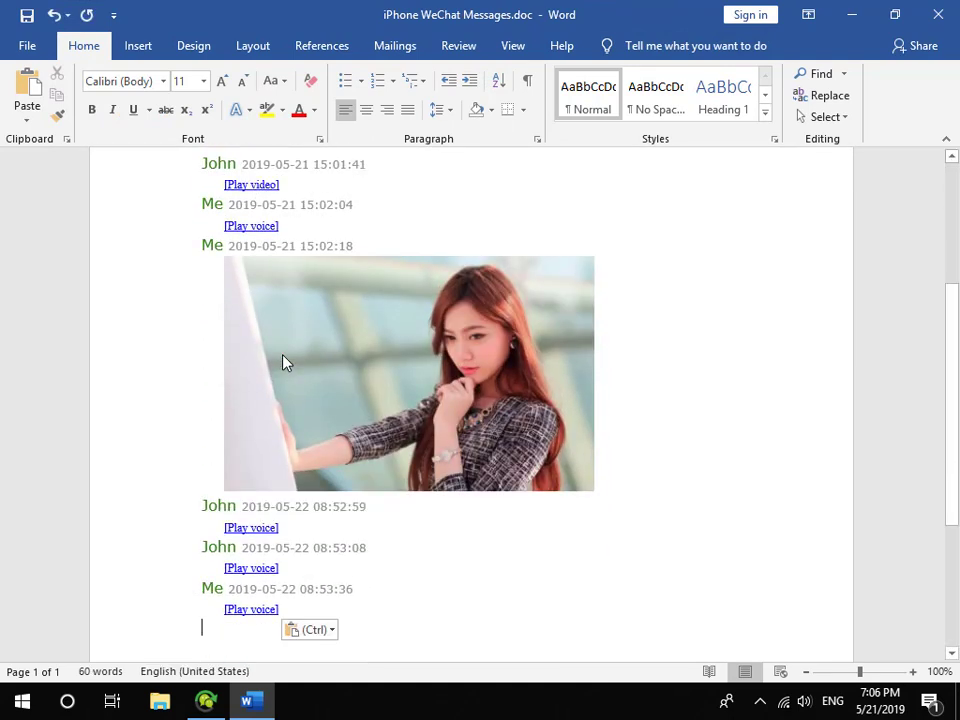
scroll(282, 363, up, 5)
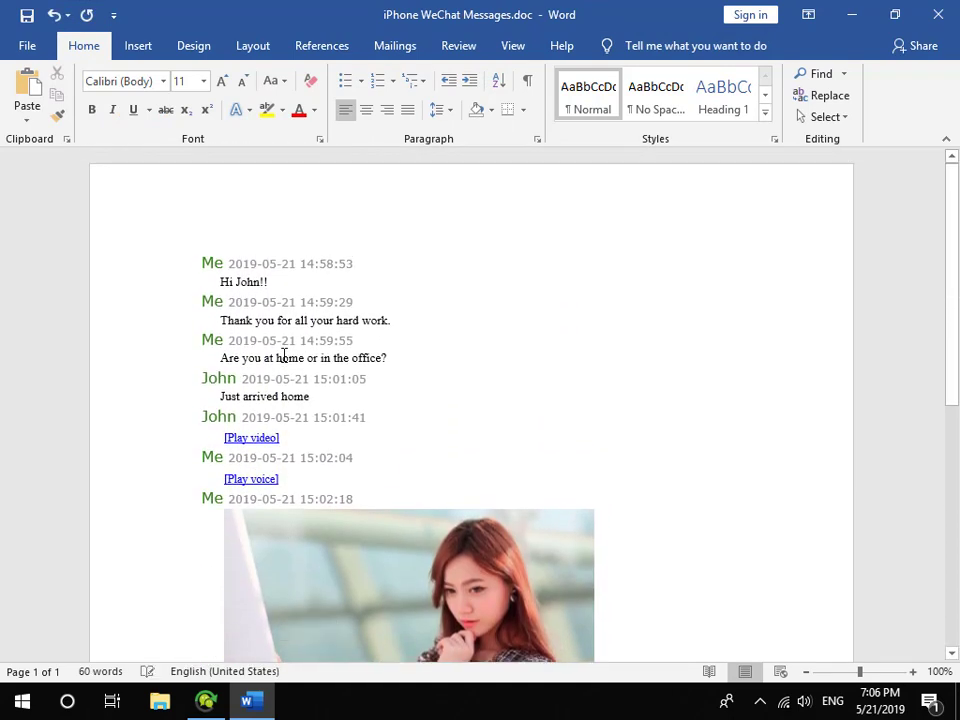
scroll(284, 356, down, 1)
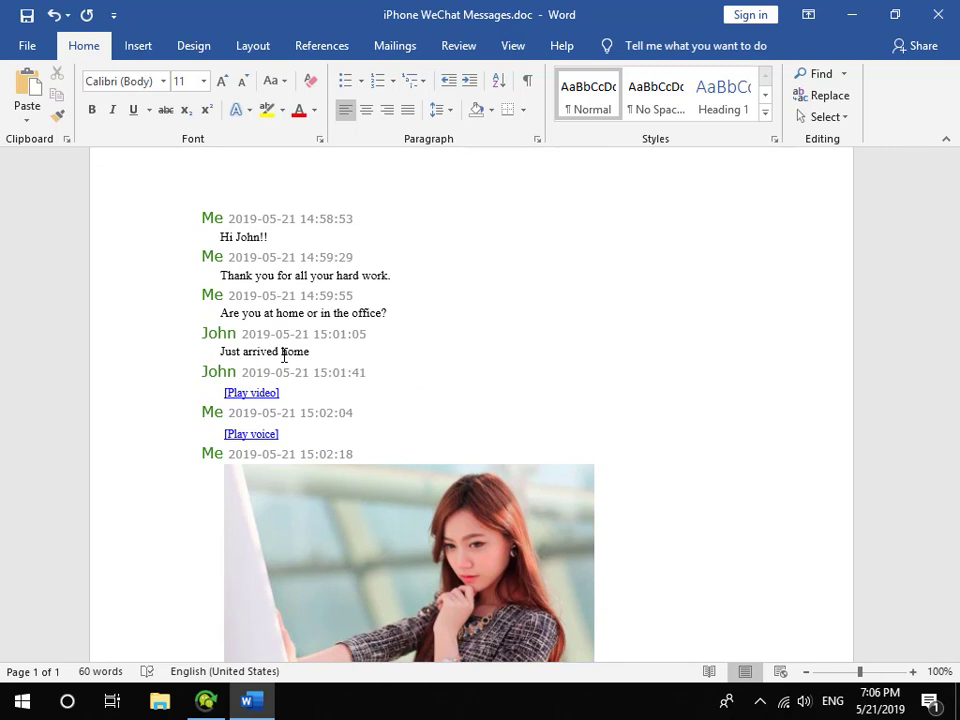
- Save a copy of the document to the Desktop in PDF format as iPhone WeChat Messages.pdf
click(27, 48)
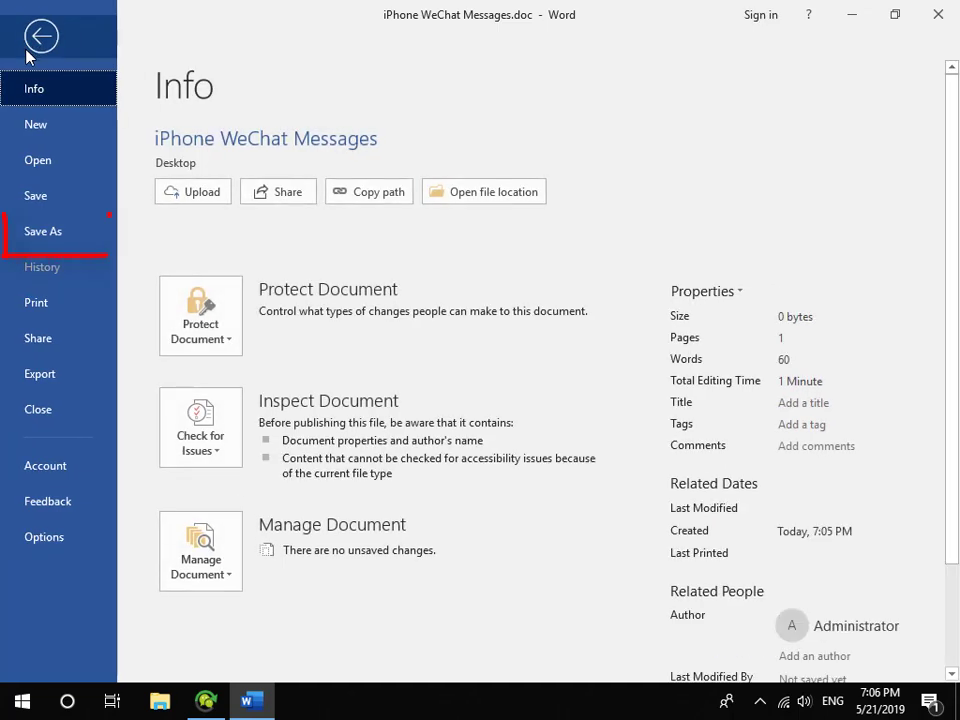
click(57, 238)
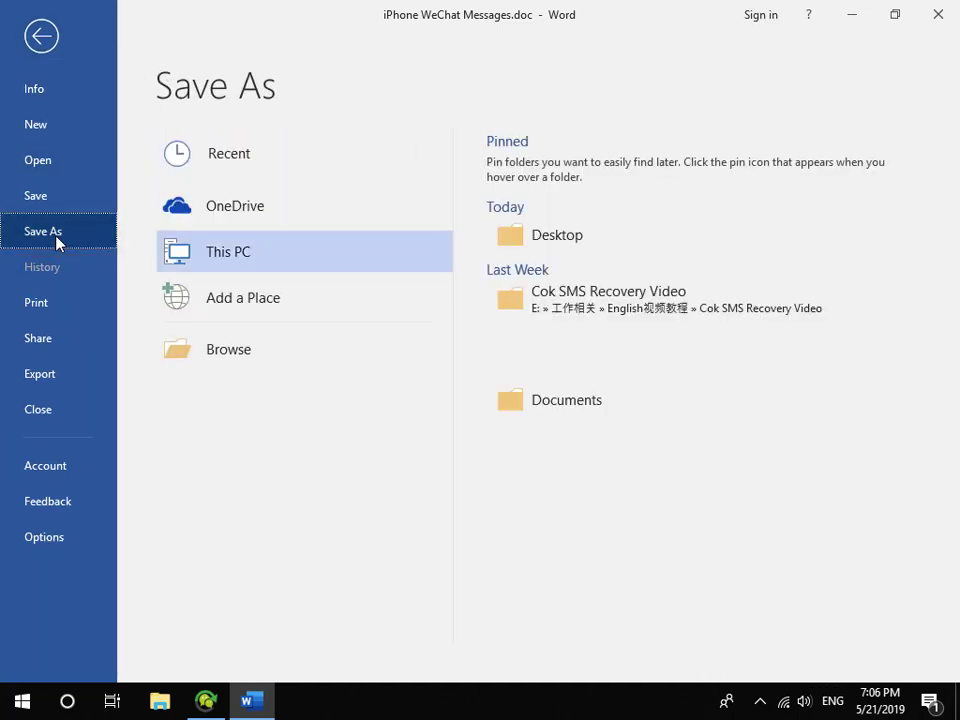
click(533, 240)
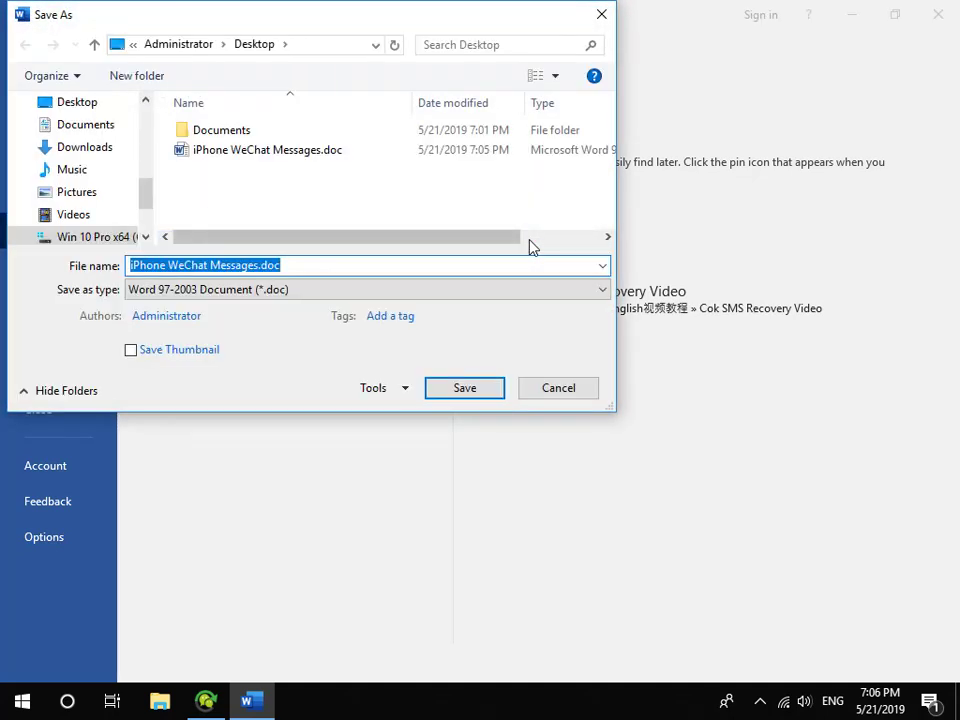
click(498, 291)
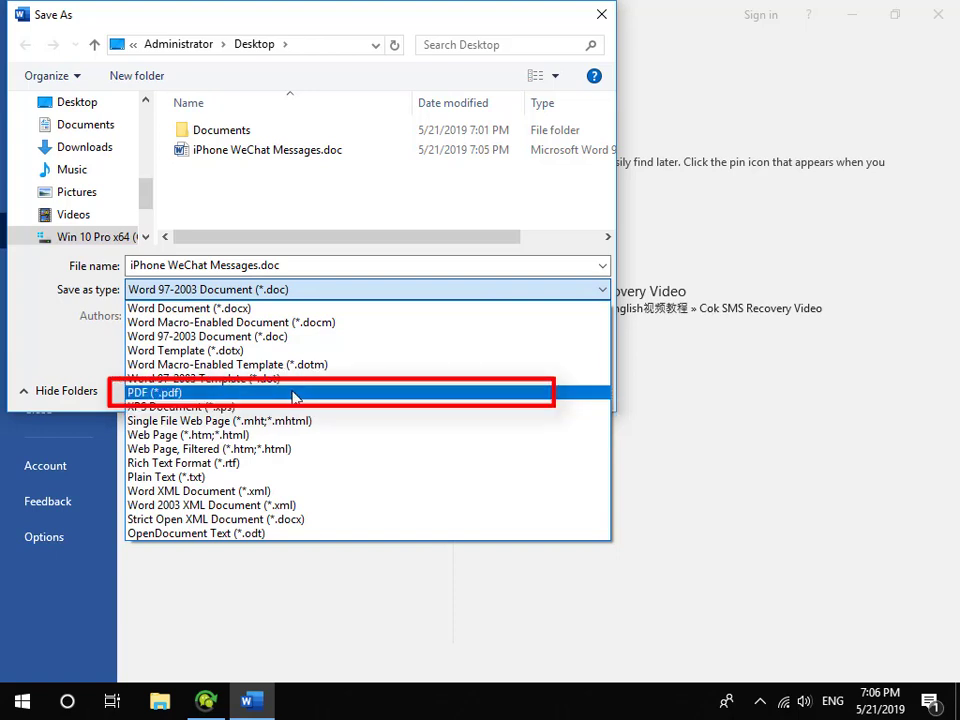
click(295, 398)
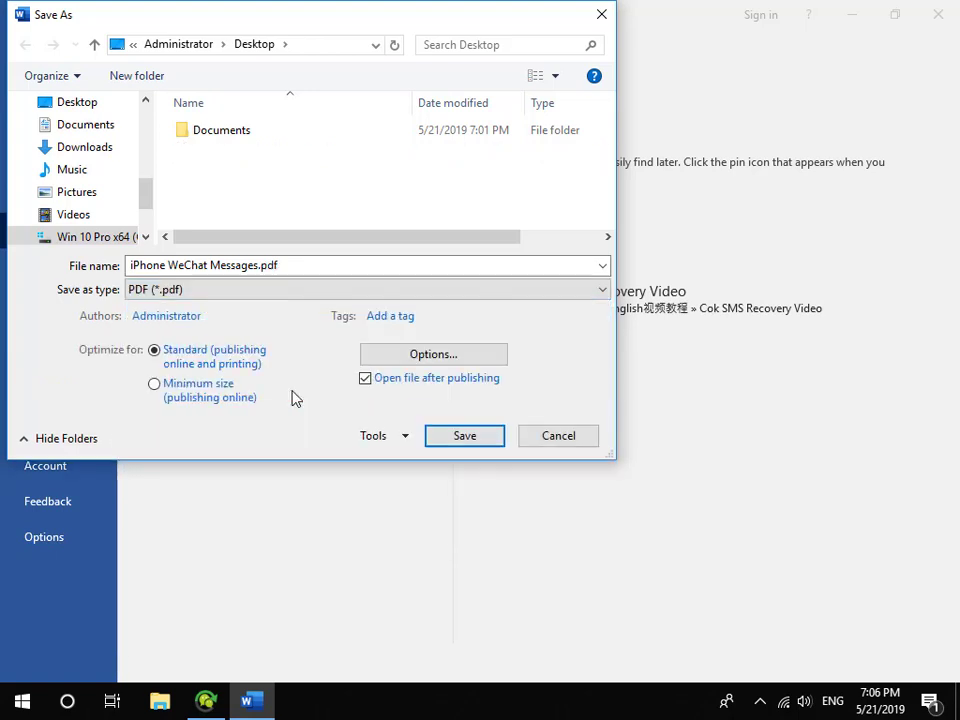
click(465, 436)
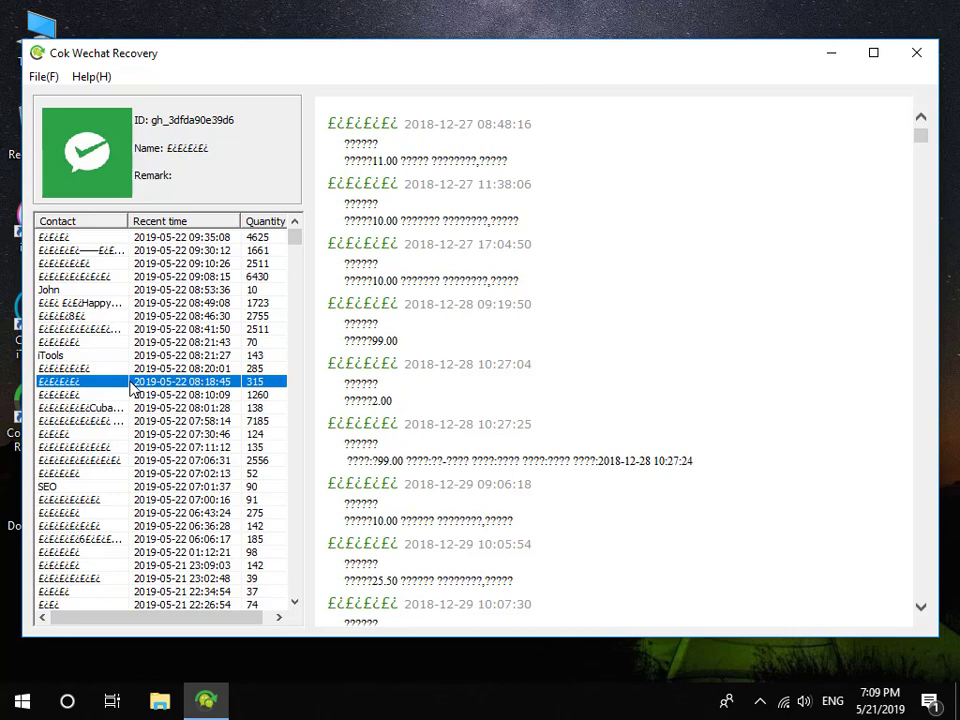
- Minimise the Cok Wechat Recovery window, then open the Windows Control Panel from This PC's properties and show its items as small icons
click(842, 56)
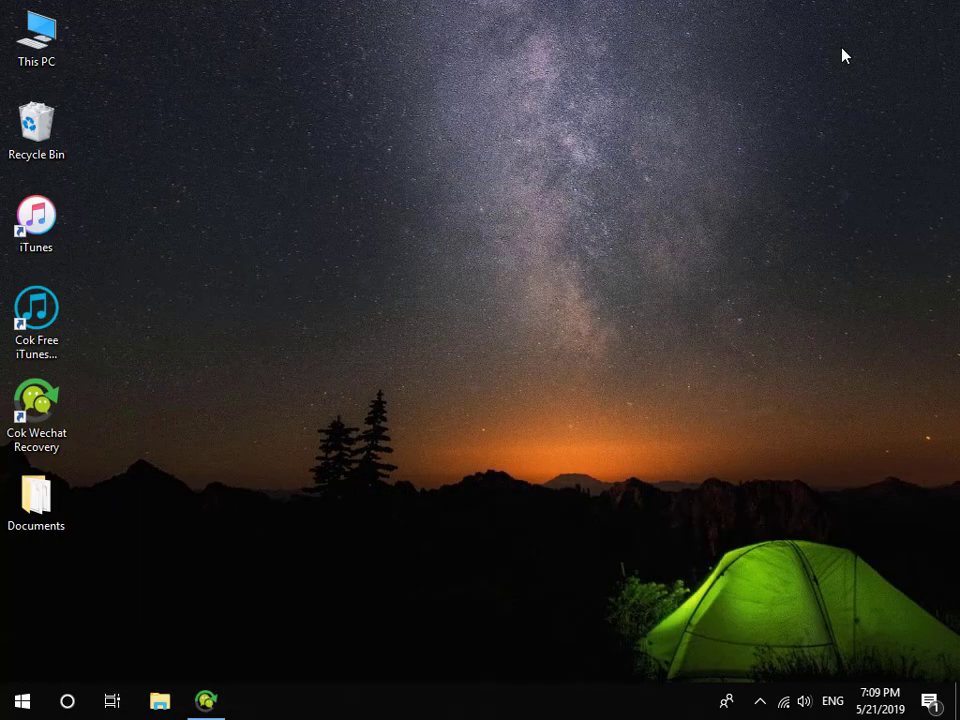
right_click(39, 38)
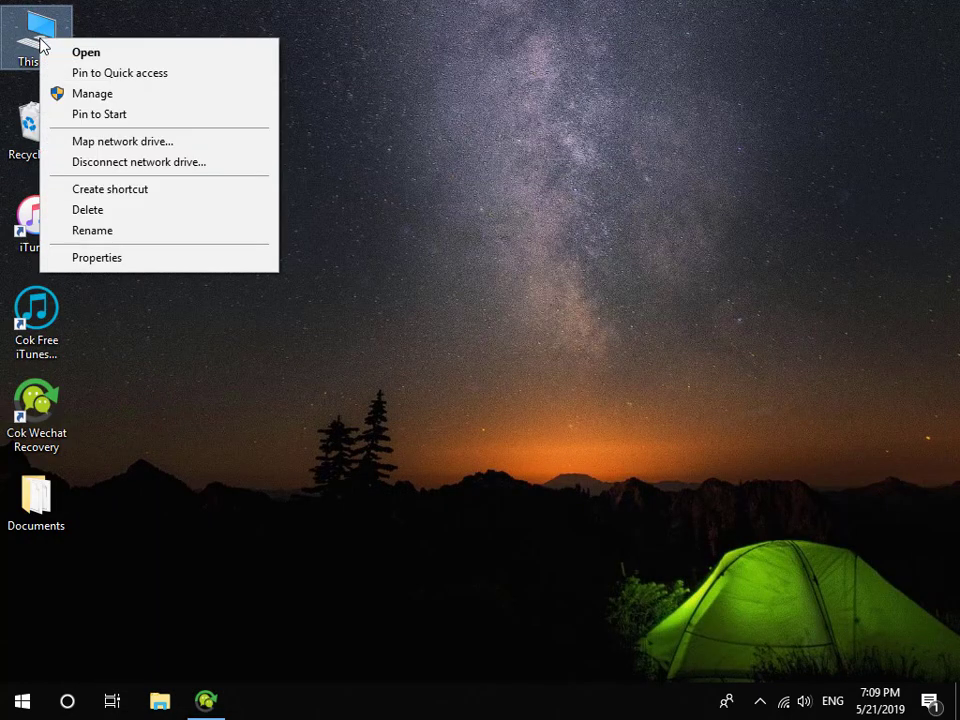
click(94, 259)
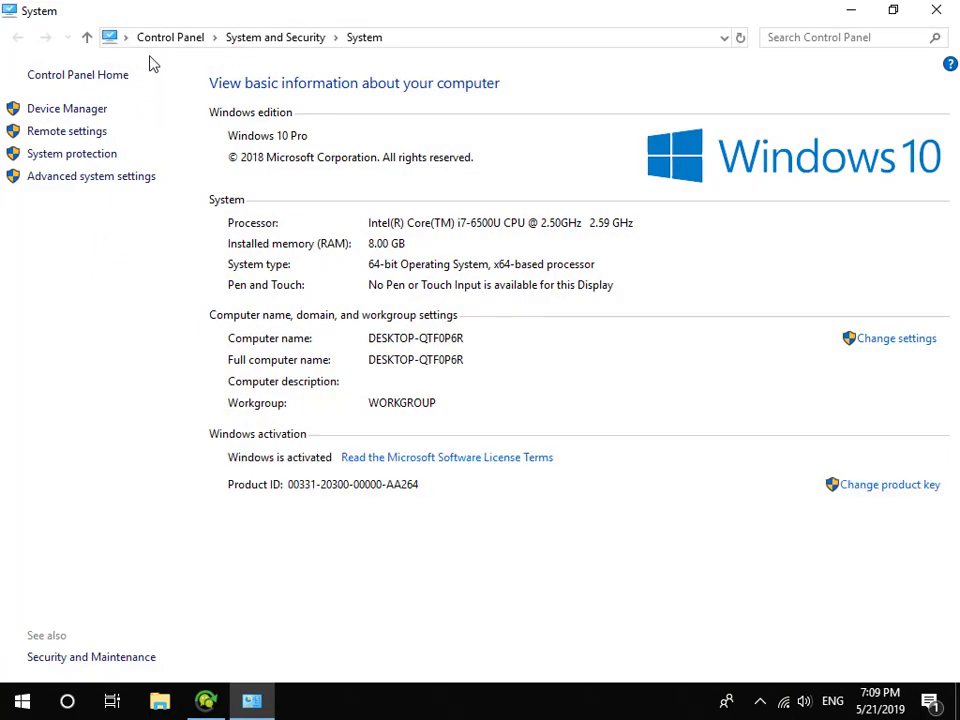
click(156, 40)
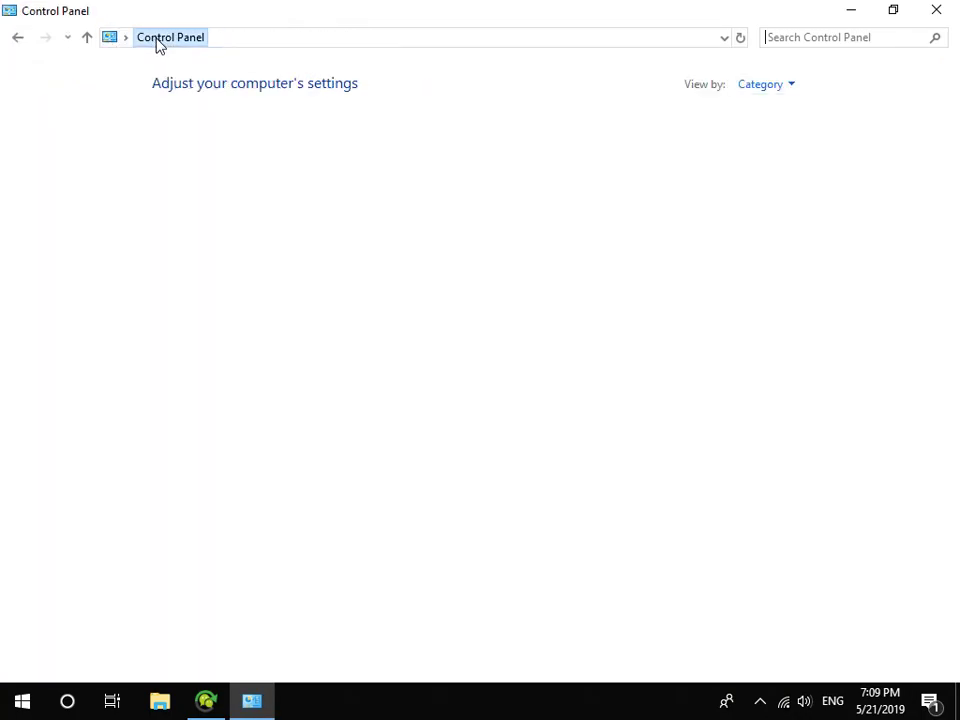
click(792, 88)
click(795, 160)
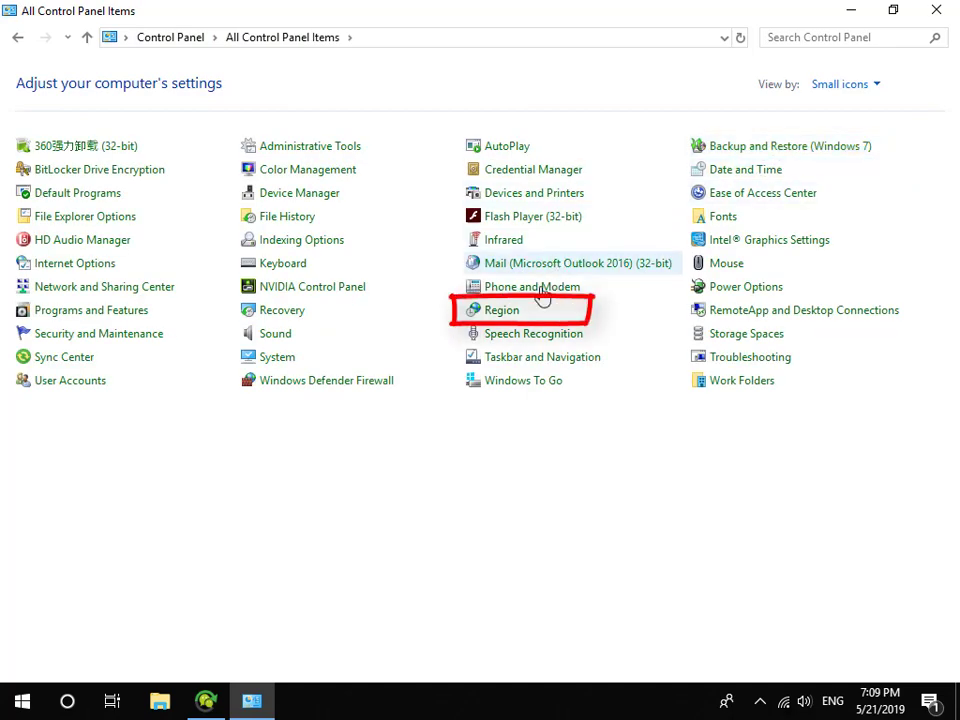
- In the administrative Region settings, change the system locale for non-Unicode programs to Chinese (Simplified, China) and confirm it
click(501, 311)
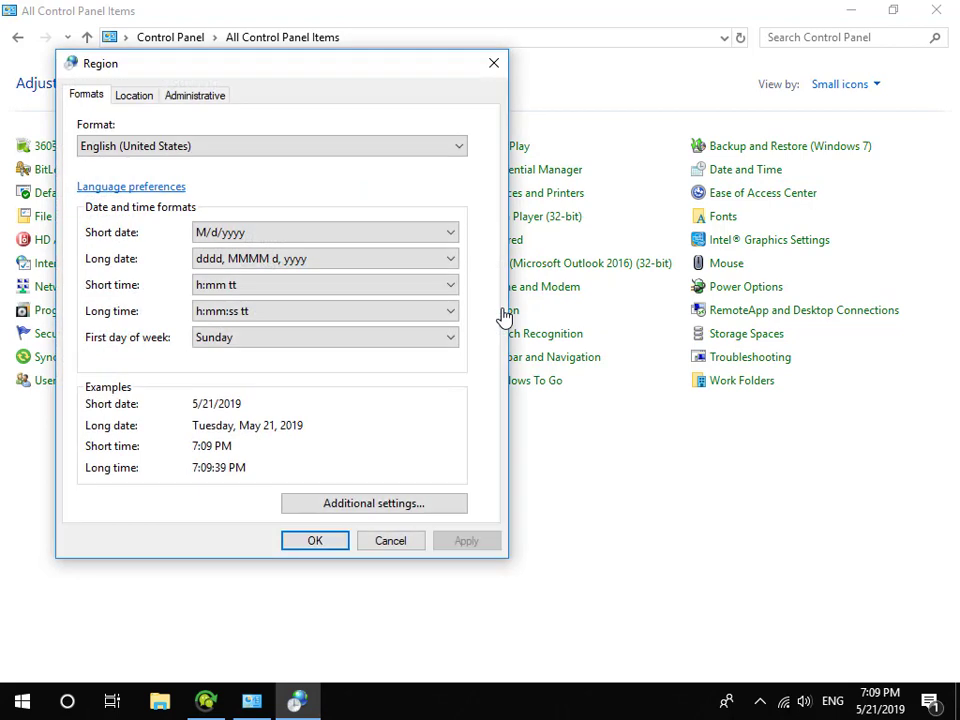
click(202, 99)
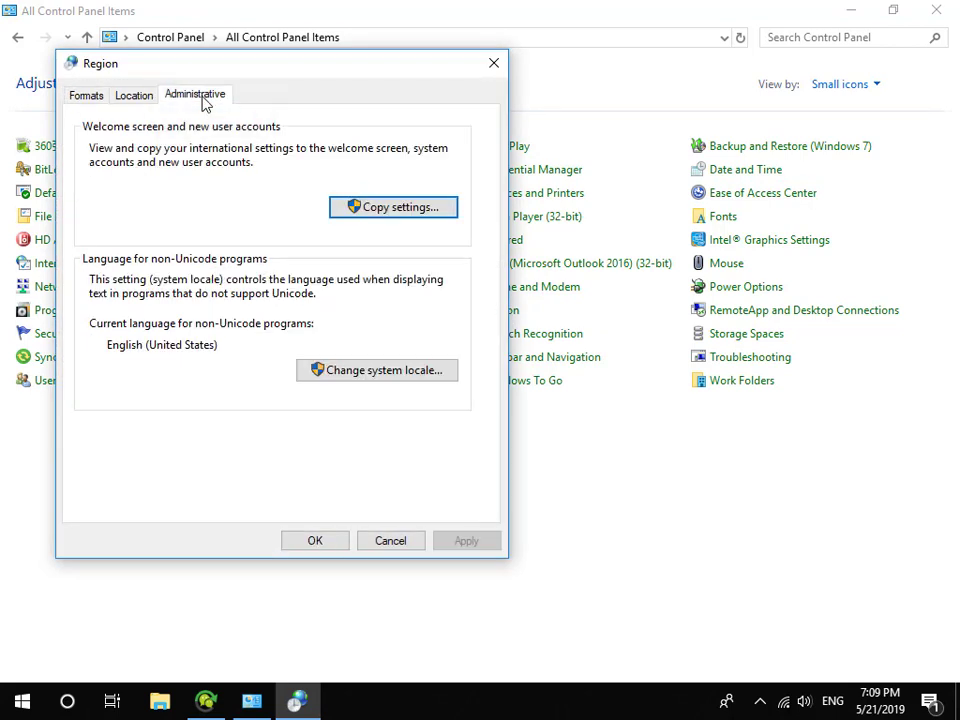
click(345, 372)
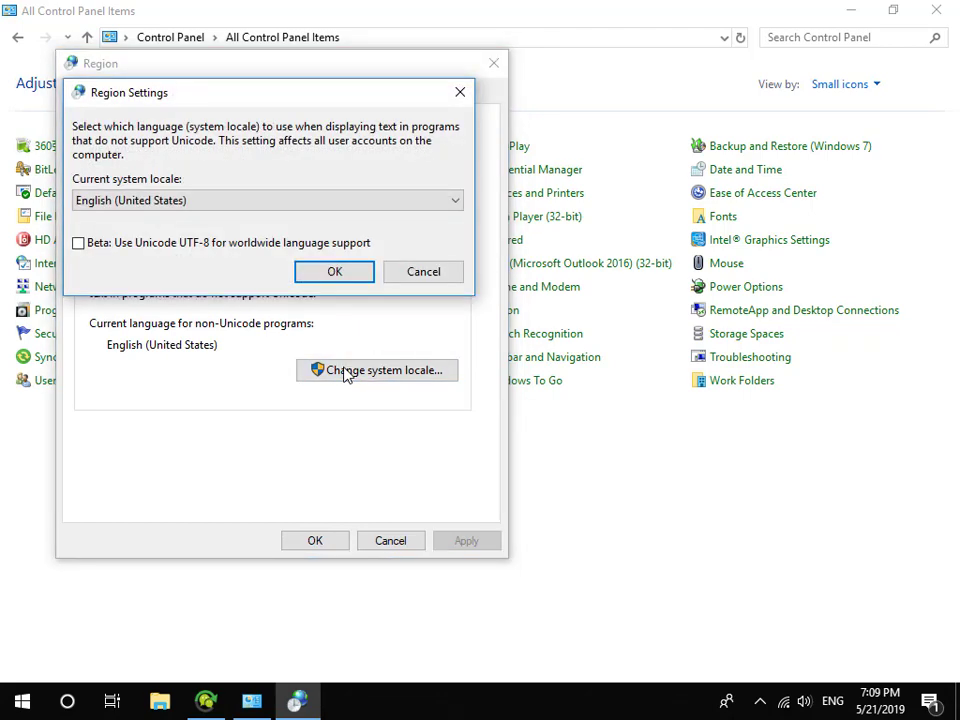
click(452, 203)
scroll(452, 207, up, 12)
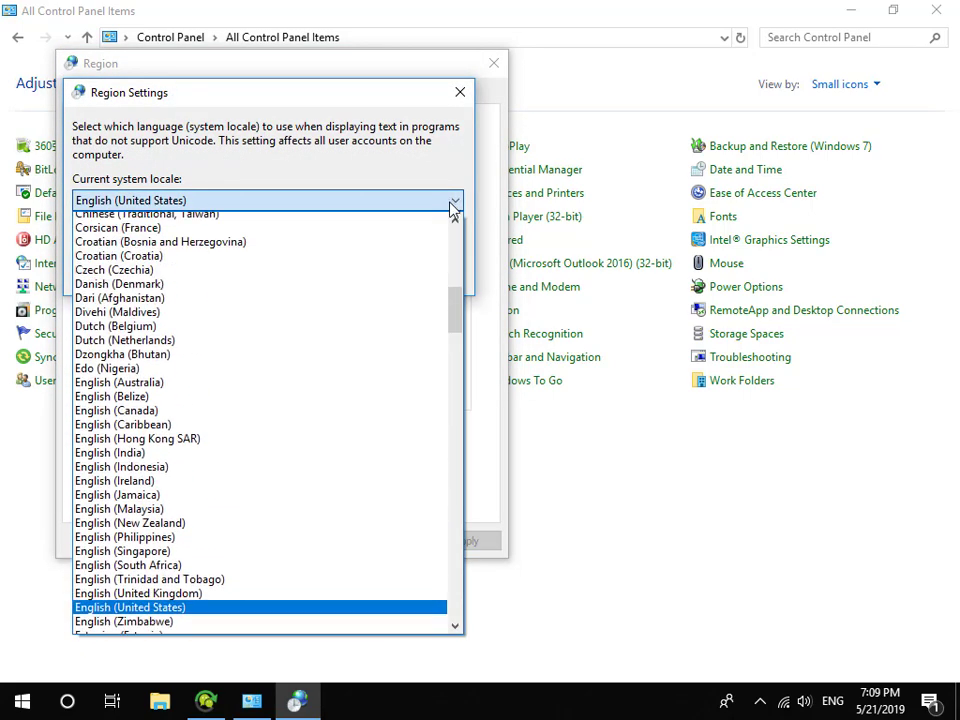
scroll(452, 207, up, 1)
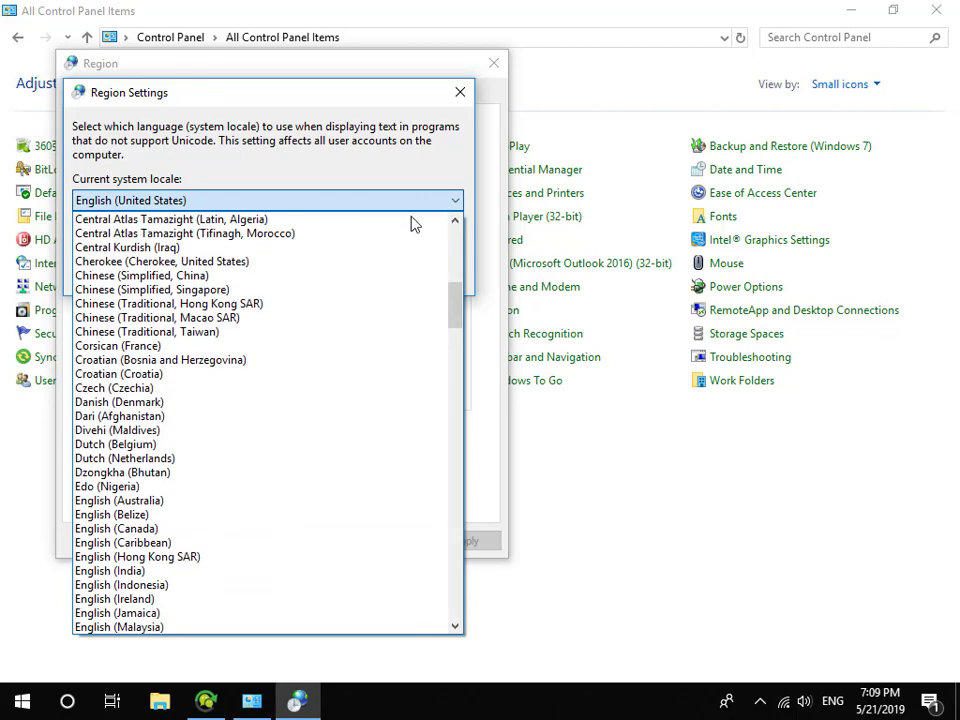
click(221, 280)
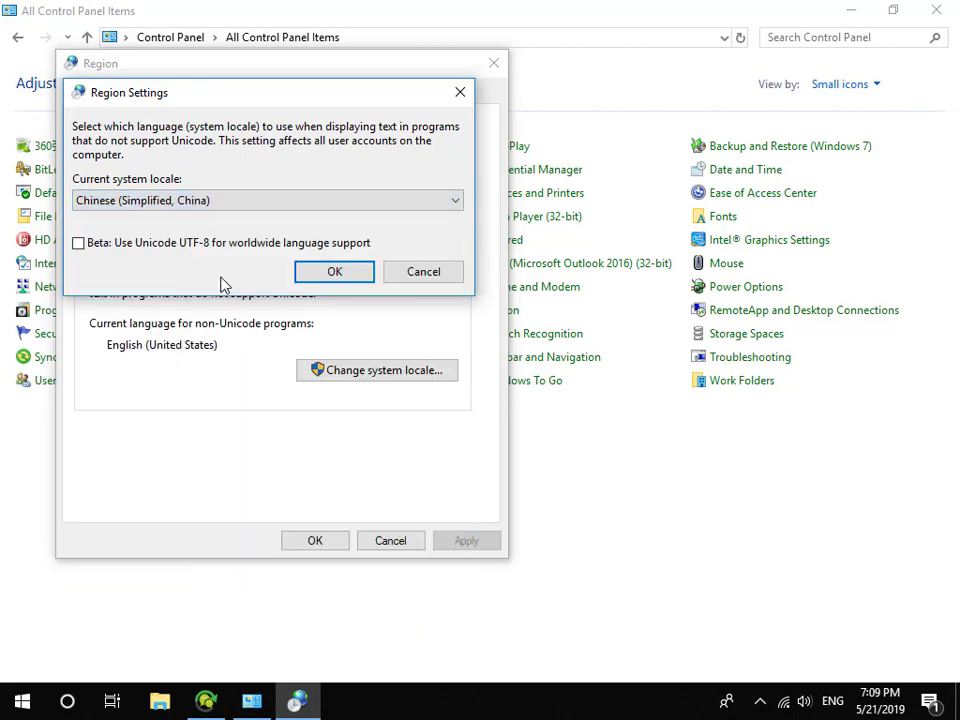
click(319, 277)
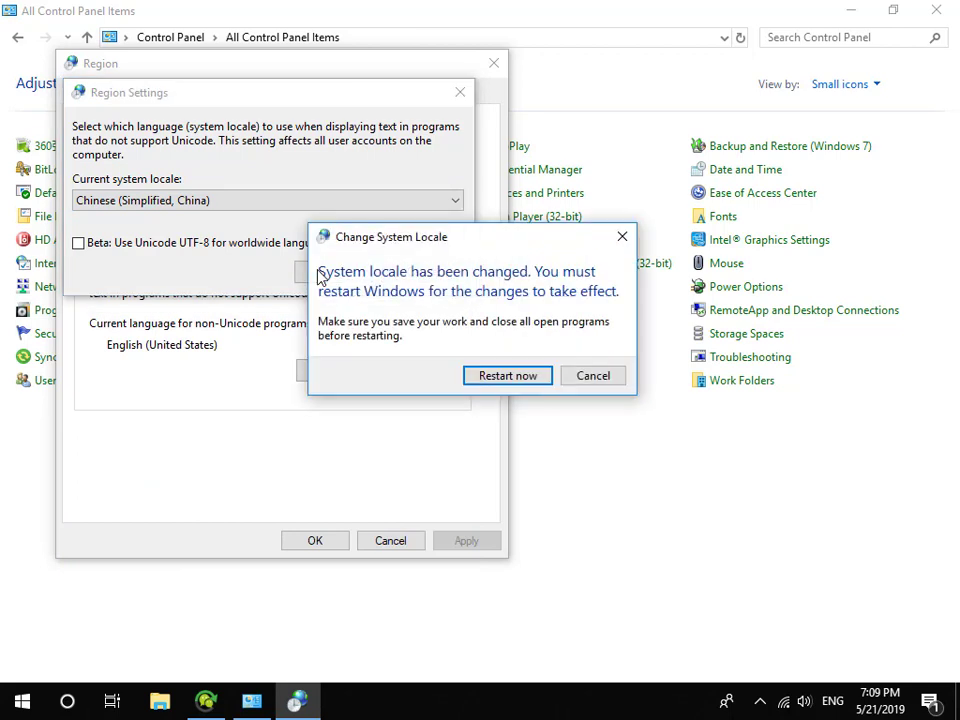